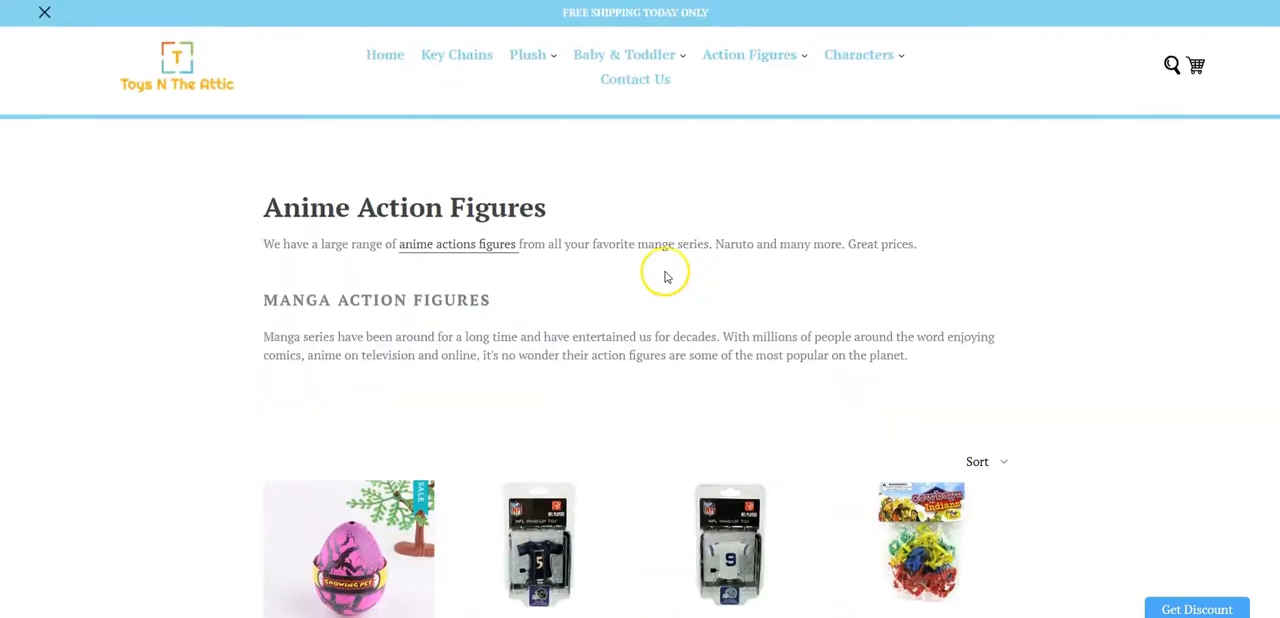
- Highlight the Anime Action Figures title and the Manga Action Figures subheading on the collection page
drag(253, 217, 411, 206)
click(556, 193)
drag(552, 211, 269, 208)
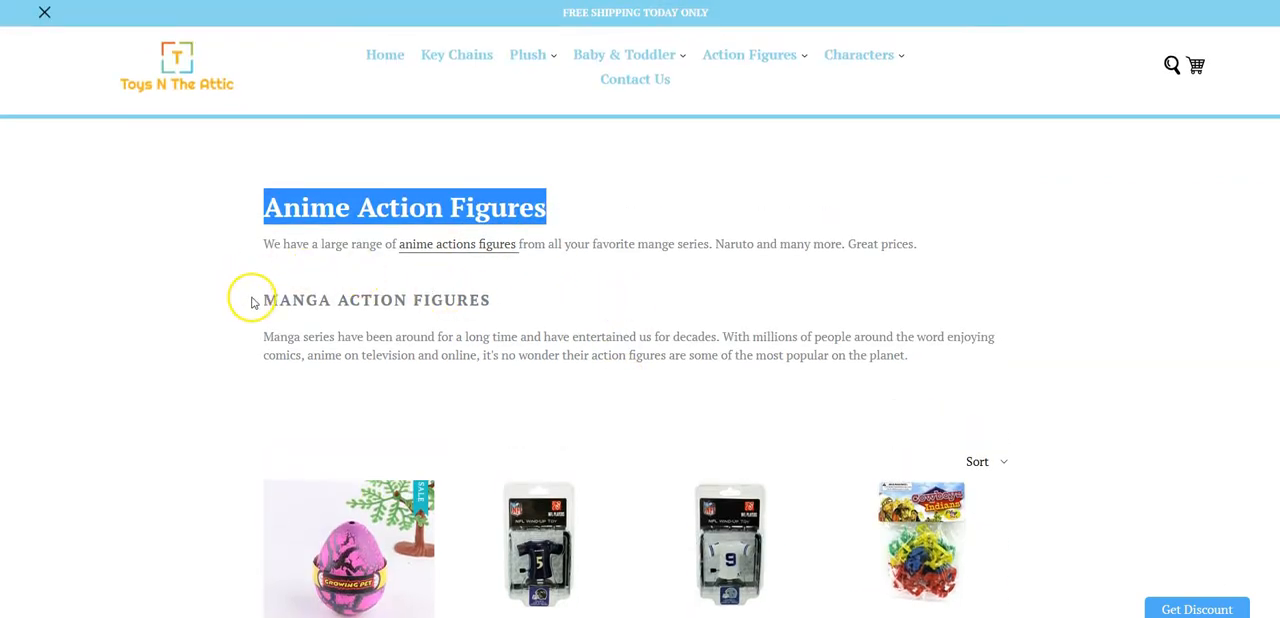
drag(265, 420, 251, 322)
click(936, 360)
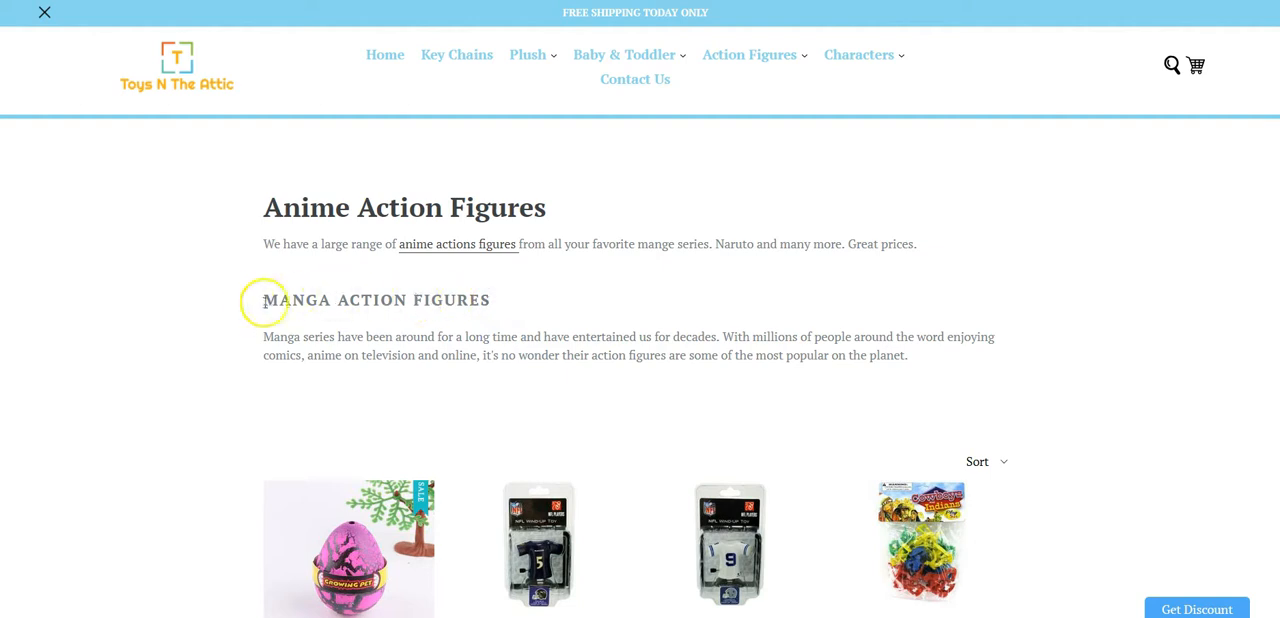
drag(263, 301, 521, 303)
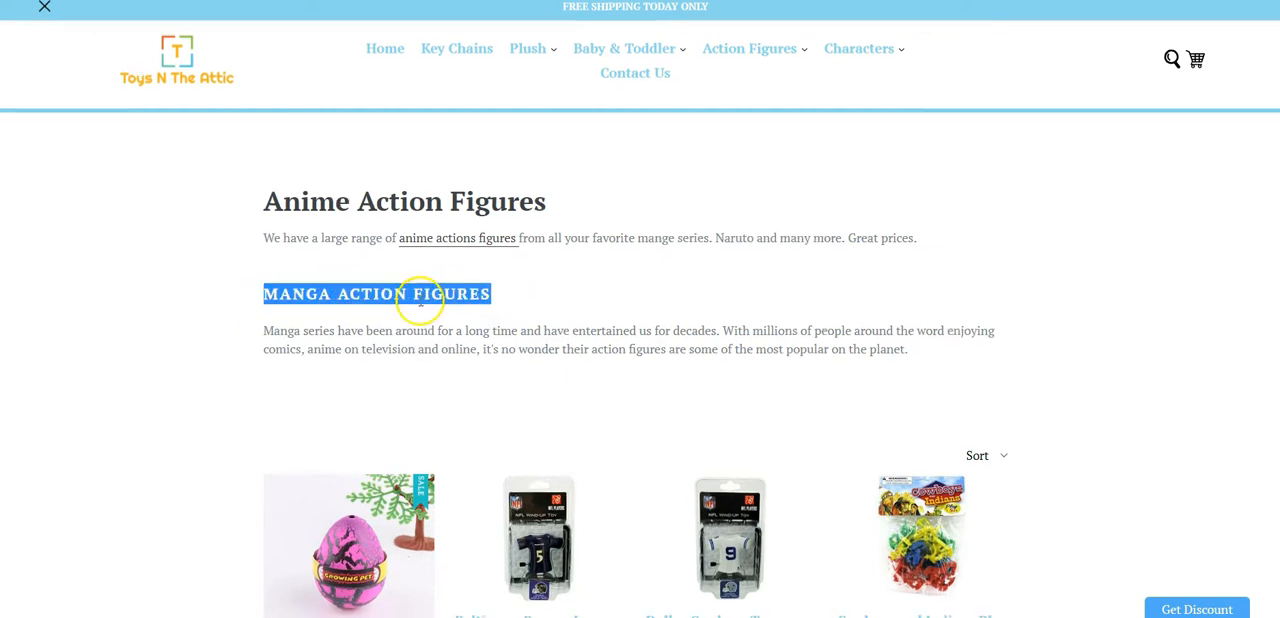
- Look through the product grid beneath the collection description and return to the page title
scroll(470, 260, down, 1)
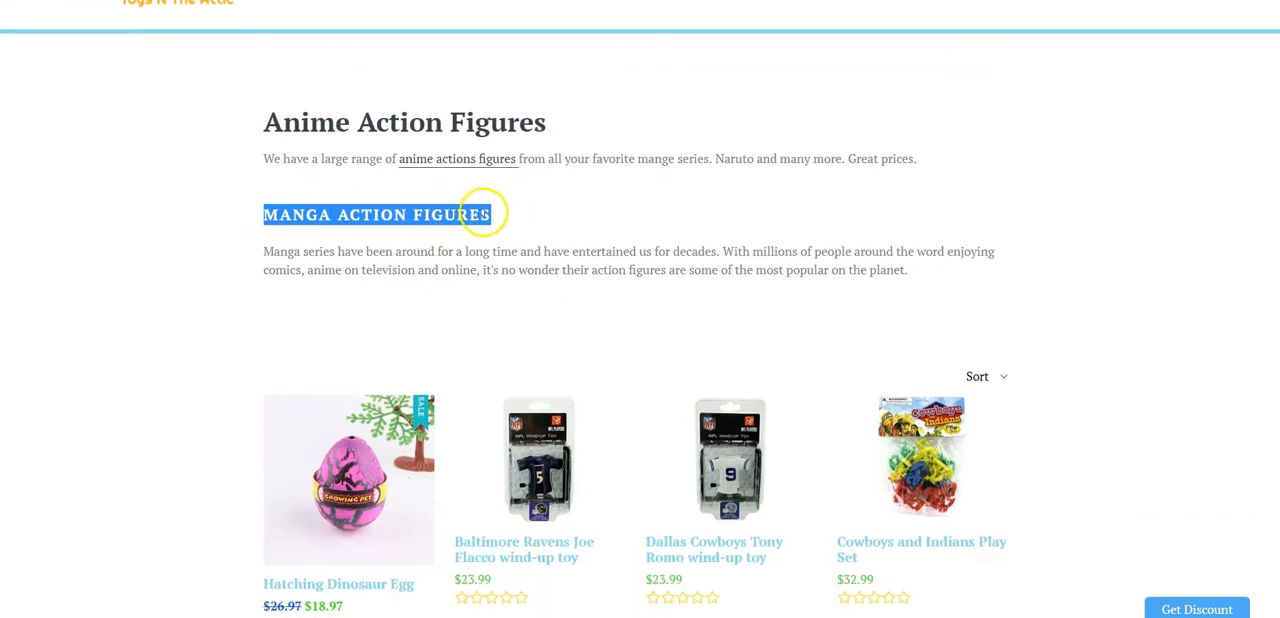
scroll(490, 212, down, 7)
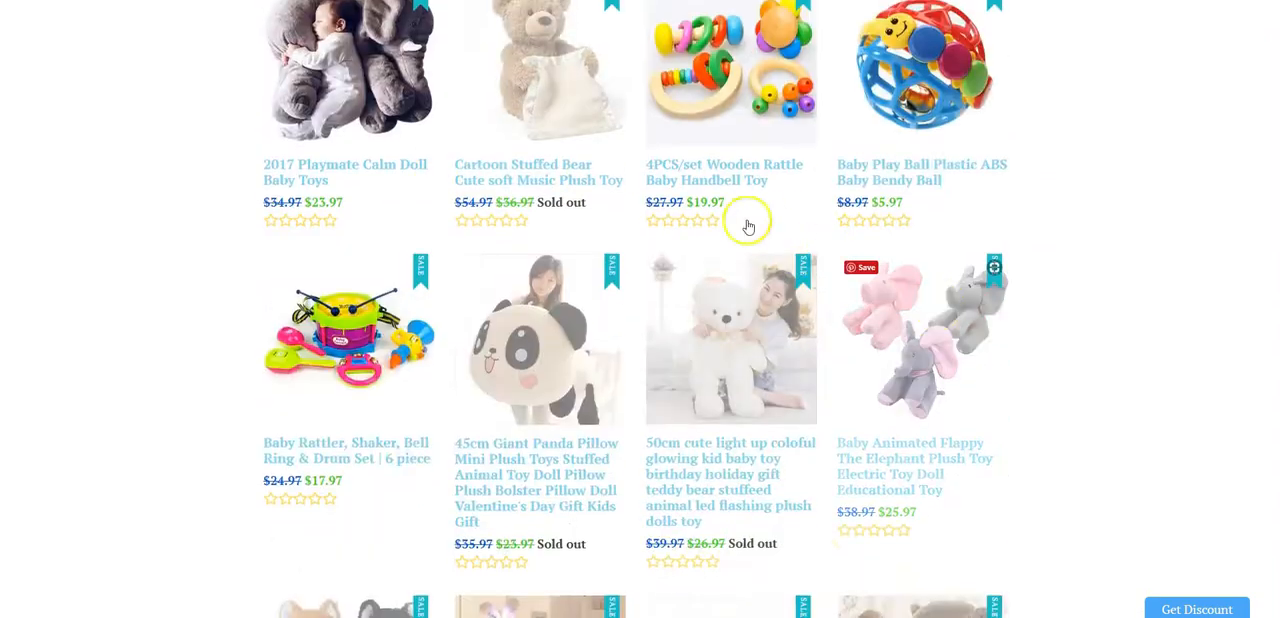
scroll(760, 225, down, 3)
scroll(780, 240, up, 10)
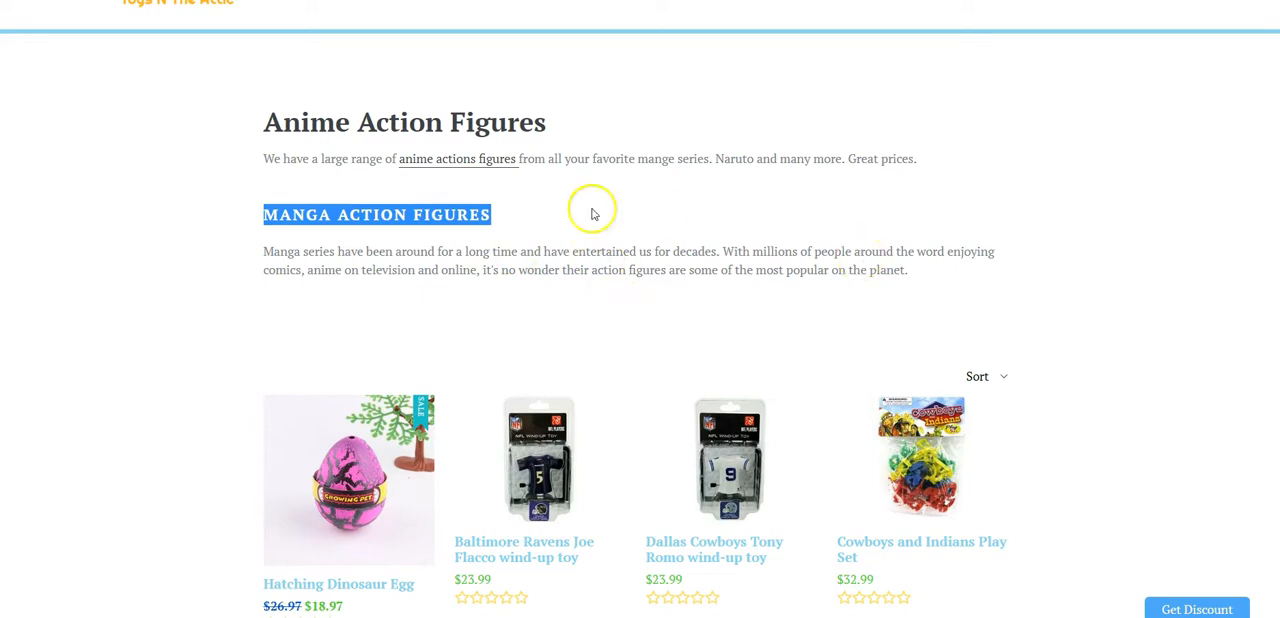
scroll(470, 200, down, 1)
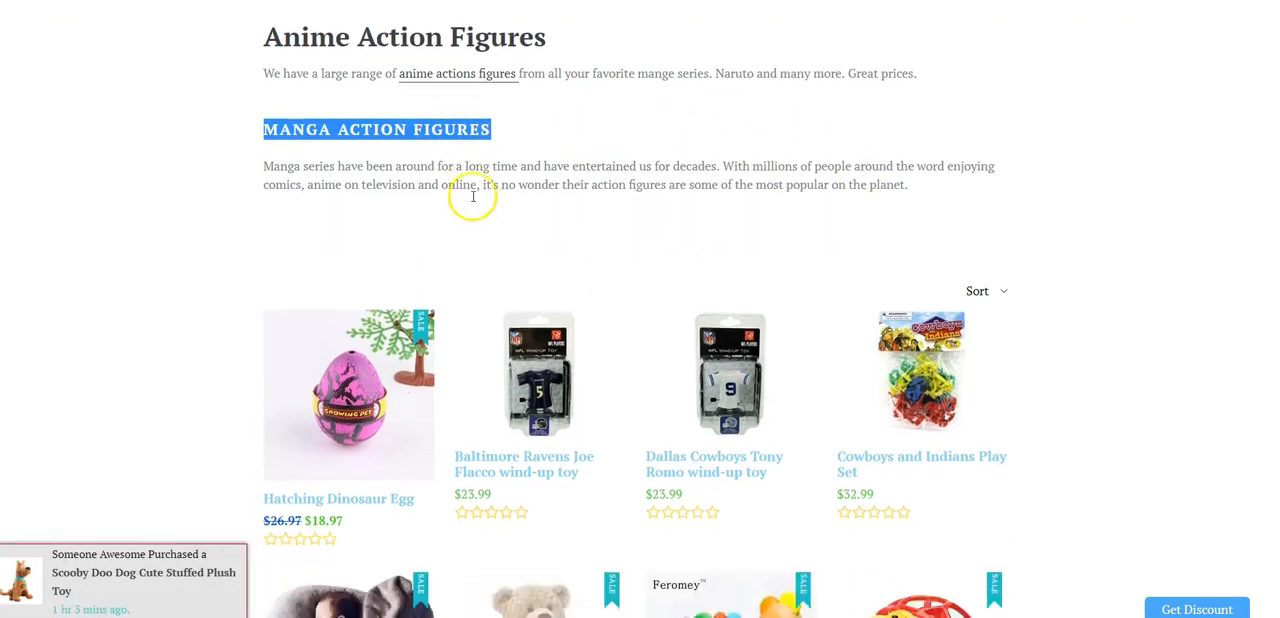
scroll(540, 225, up, 2)
scroll(654, 277, down, 11)
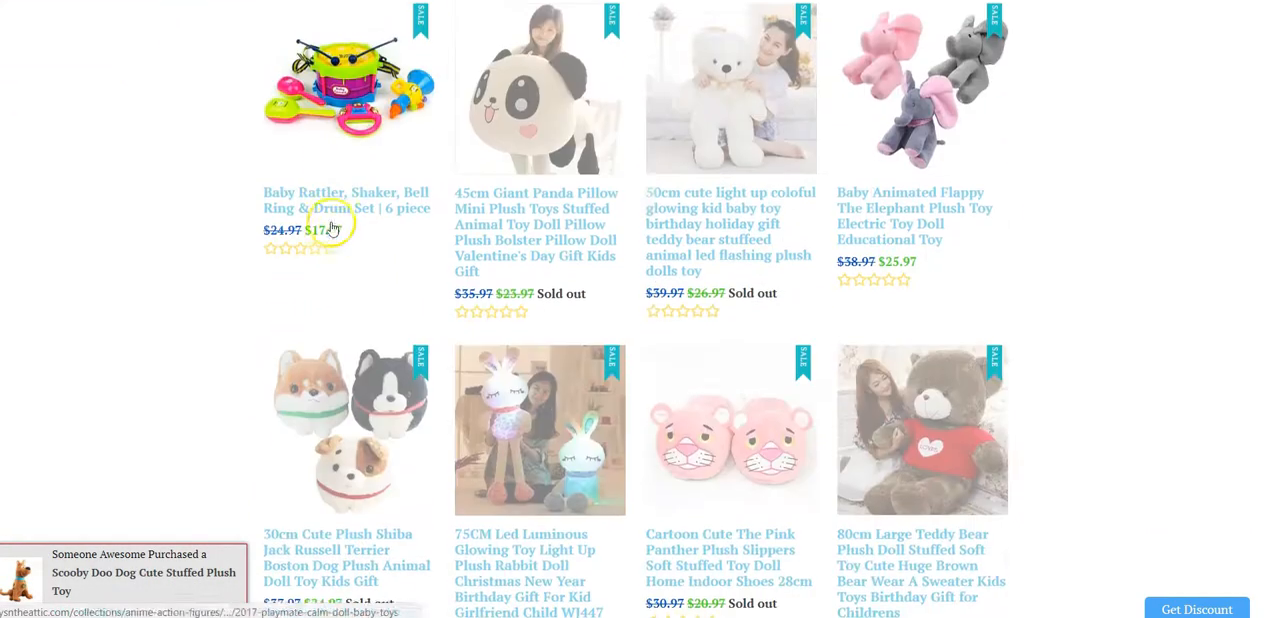
scroll(986, 429, up, 12)
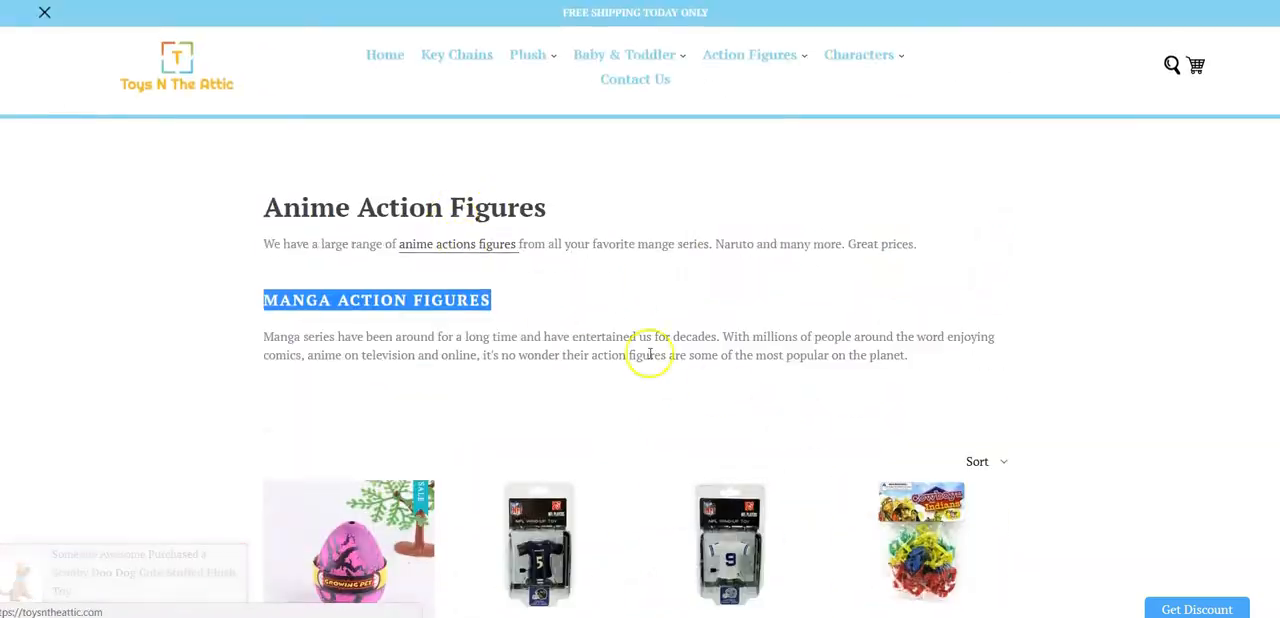
- Examine the placeholder paragraphs beneath the product grid and page navigation of the Anime Action Figures collection
scroll(608, 343, down, 19)
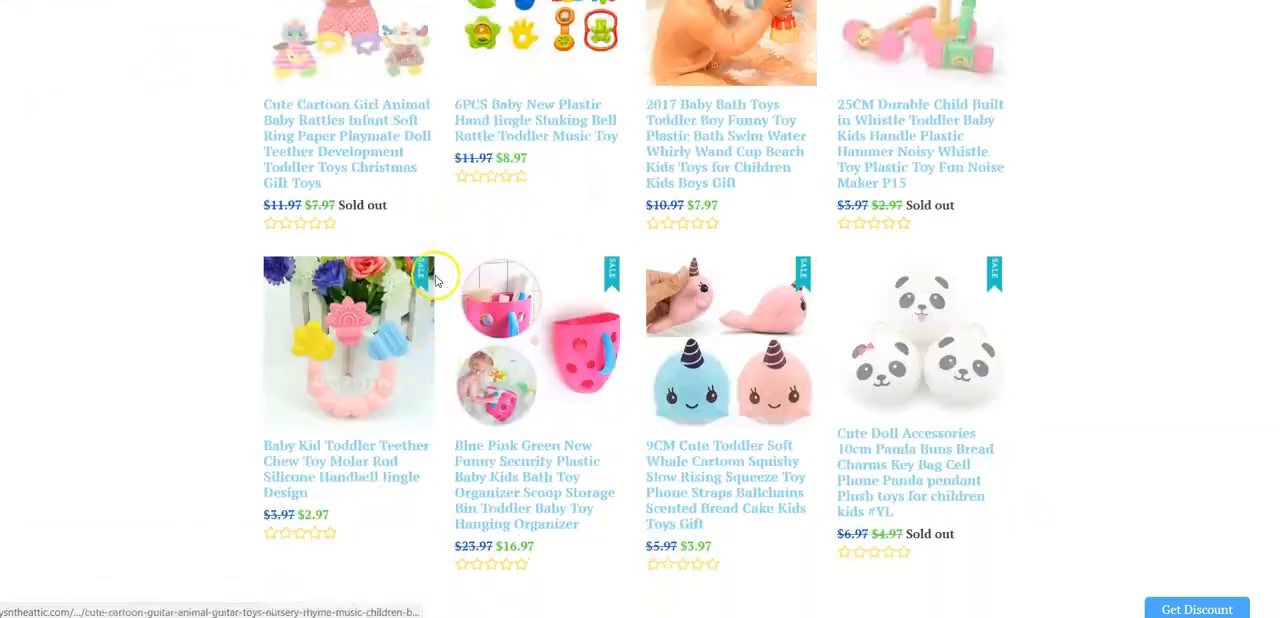
scroll(430, 280, down, 7)
scroll(894, 386, up, 3)
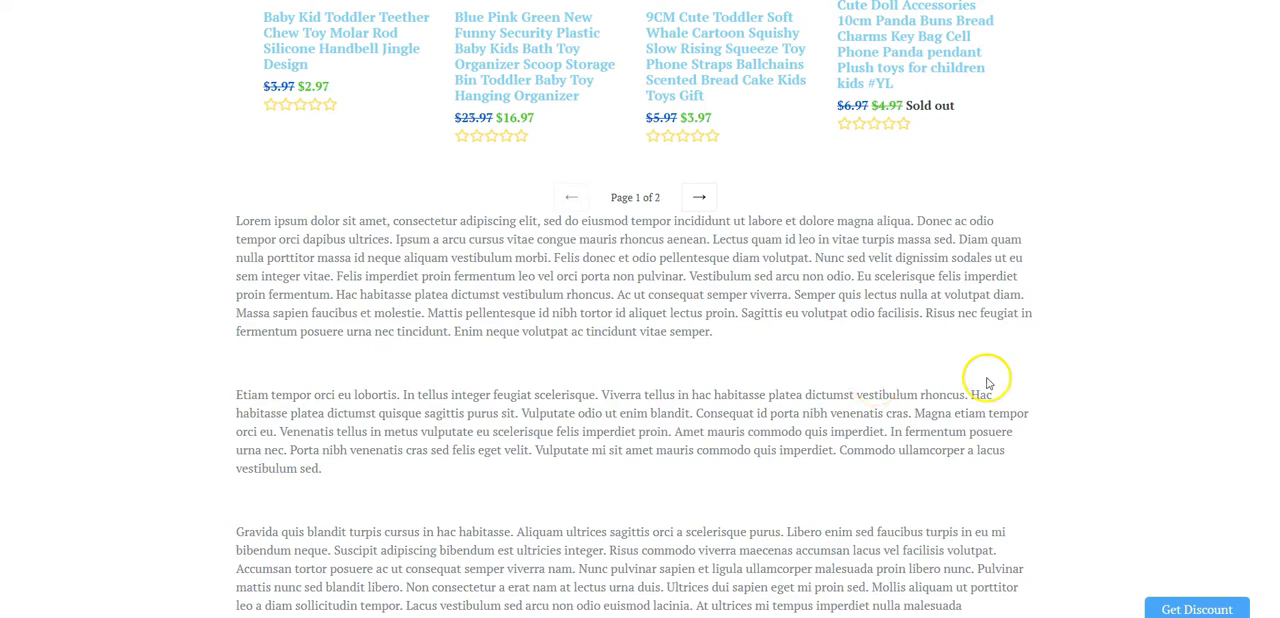
scroll(988, 383, down, 1)
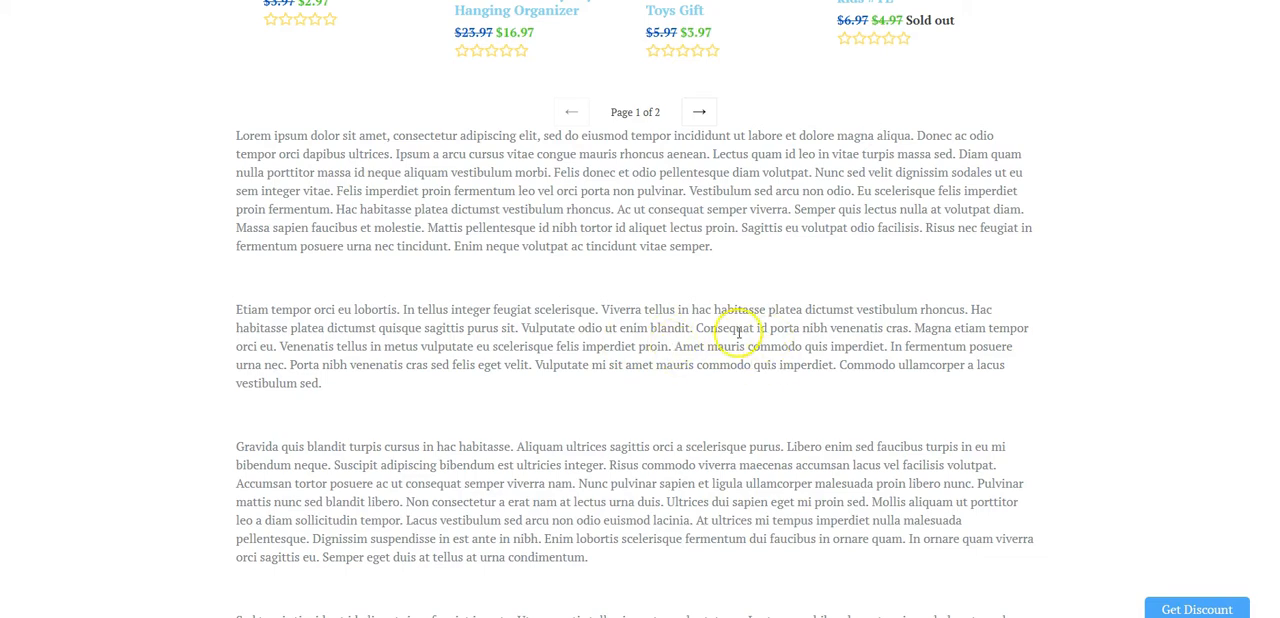
scroll(738, 333, down, 2)
scroll(817, 329, up, 2)
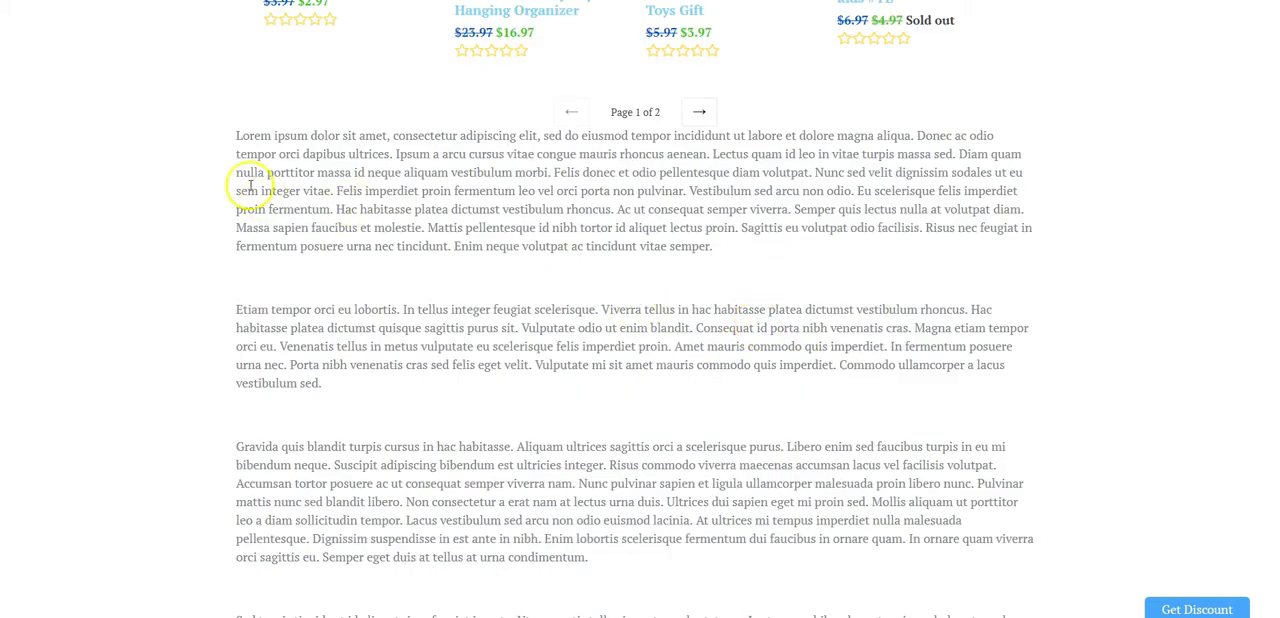
scroll(855, 341, down, 3)
scroll(840, 366, up, 7)
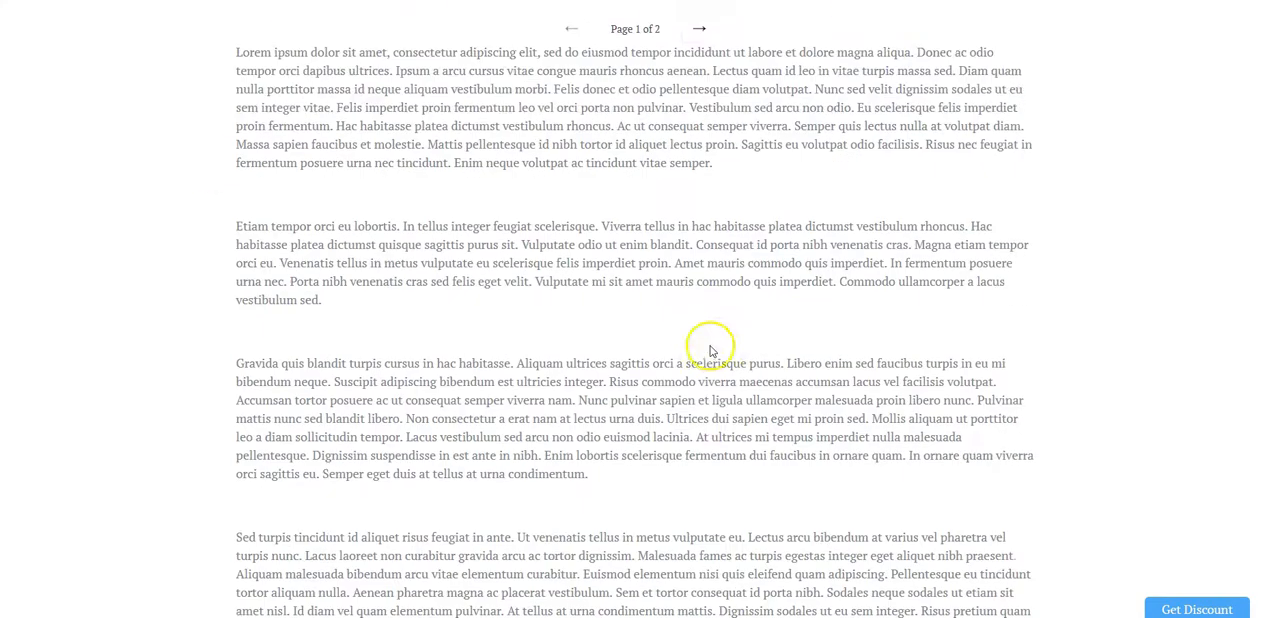
scroll(749, 452, down, 3)
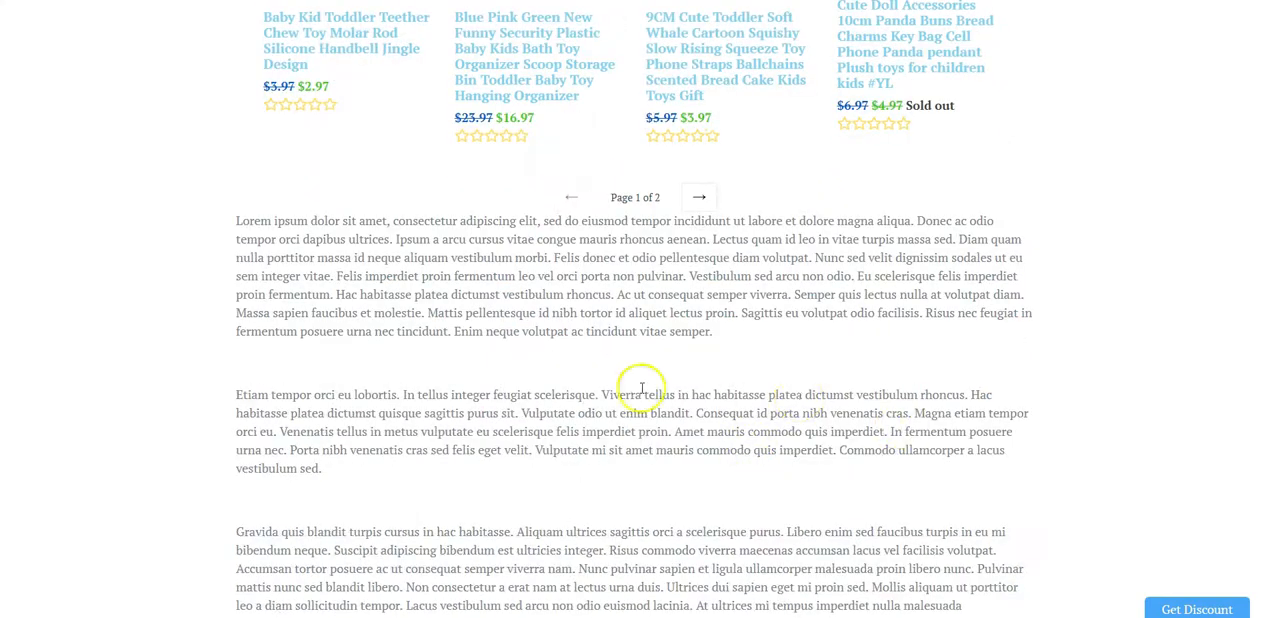
scroll(660, 395, up, 2)
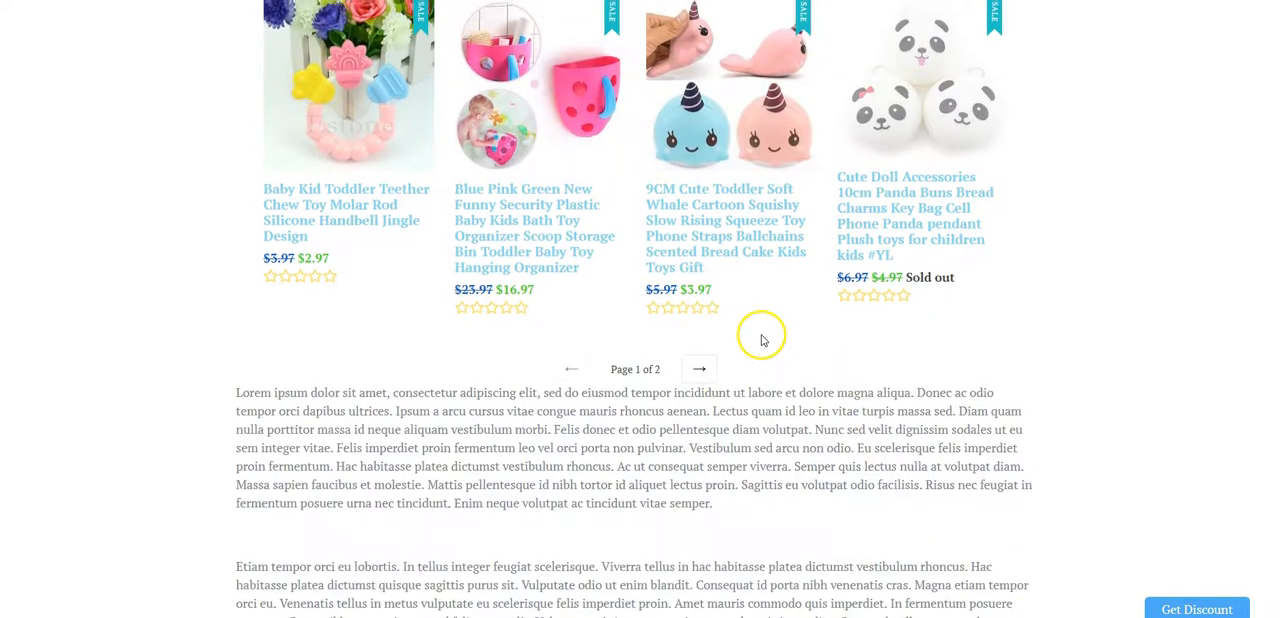
scroll(760, 337, down, 2)
scroll(803, 337, up, 1)
scroll(783, 350, up, 2)
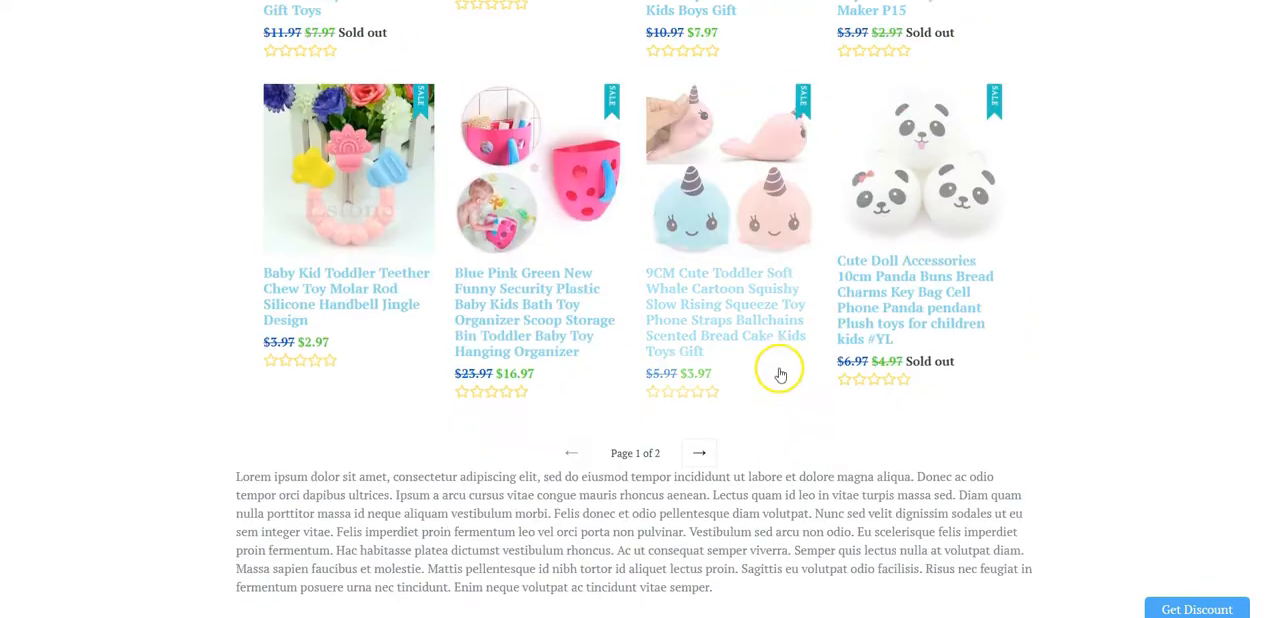
scroll(900, 480, down, 2)
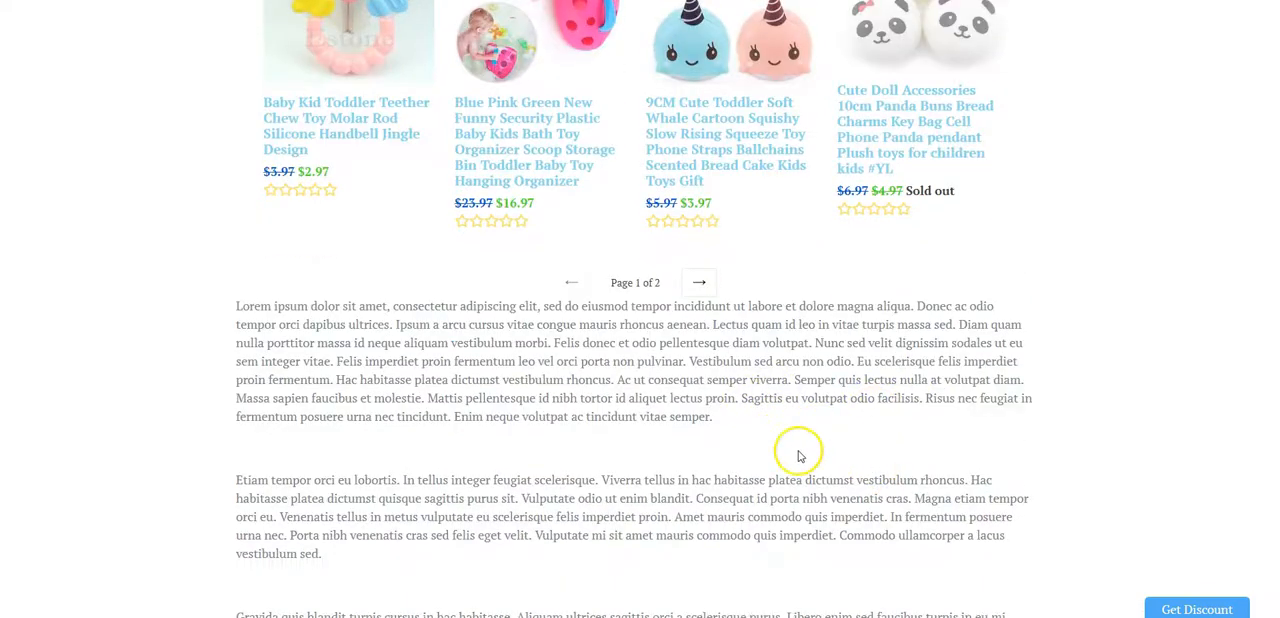
scroll(765, 445, down, 2)
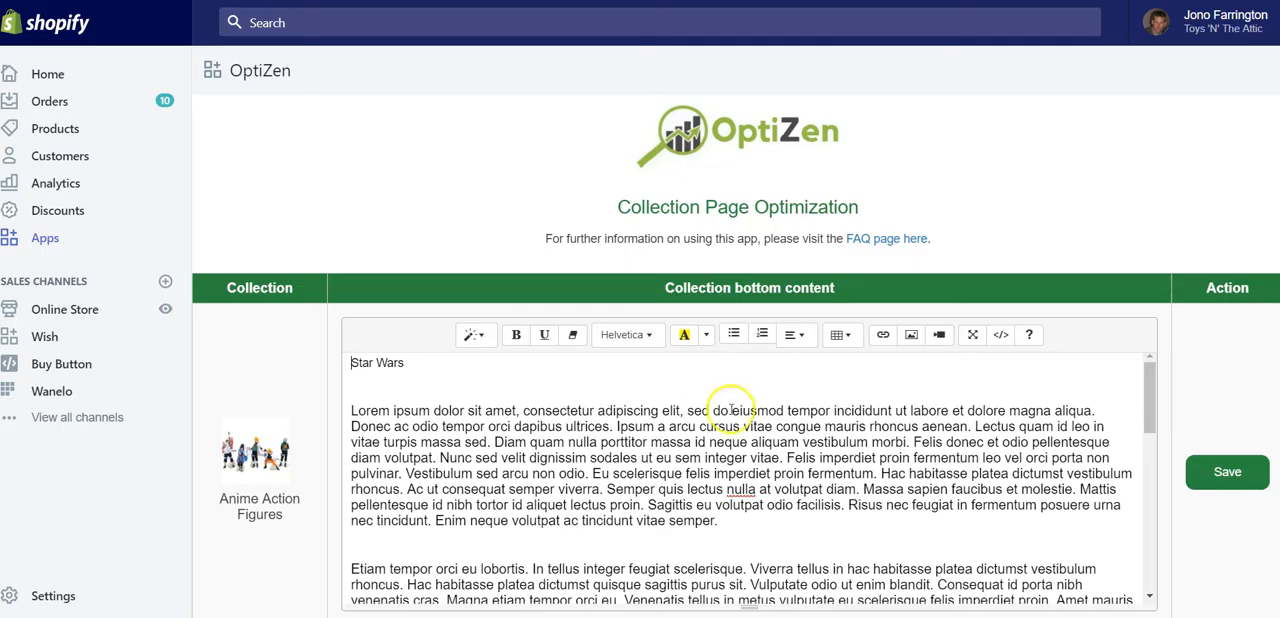
- Switch to the OptiZen app in Shopify and review the bottom content of the Anime Action Figures collection
scroll(740, 420, down, 2)
scroll(710, 415, up, 2)
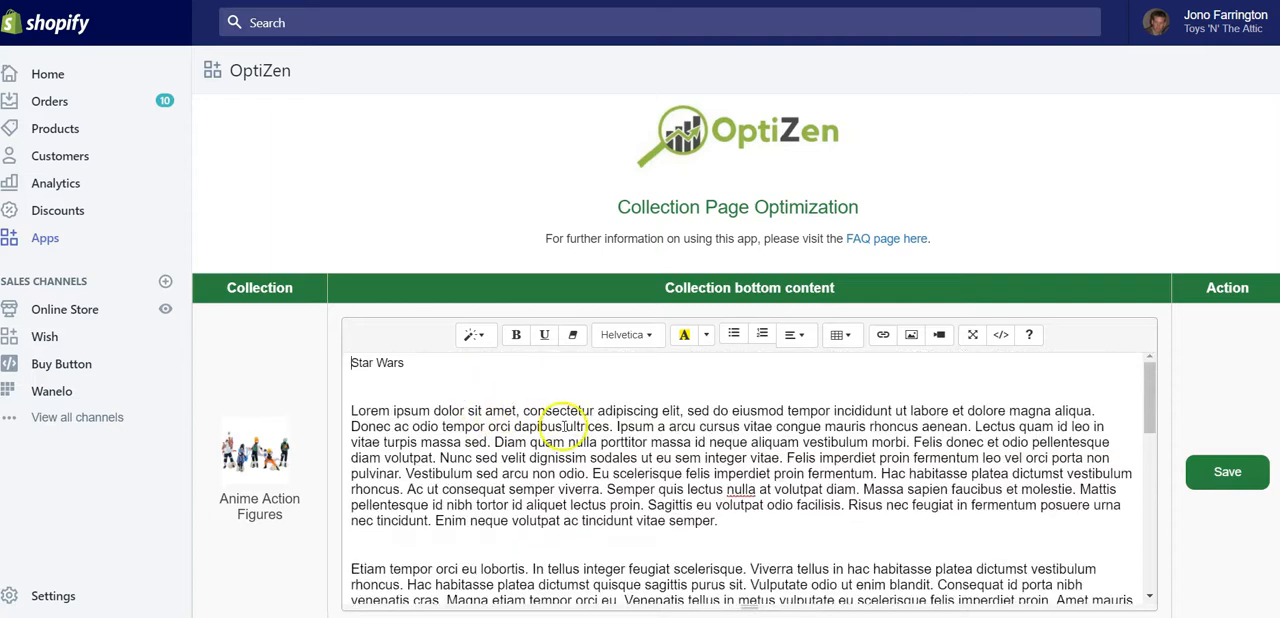
scroll(600, 420, down, 2)
scroll(520, 490, up, 2)
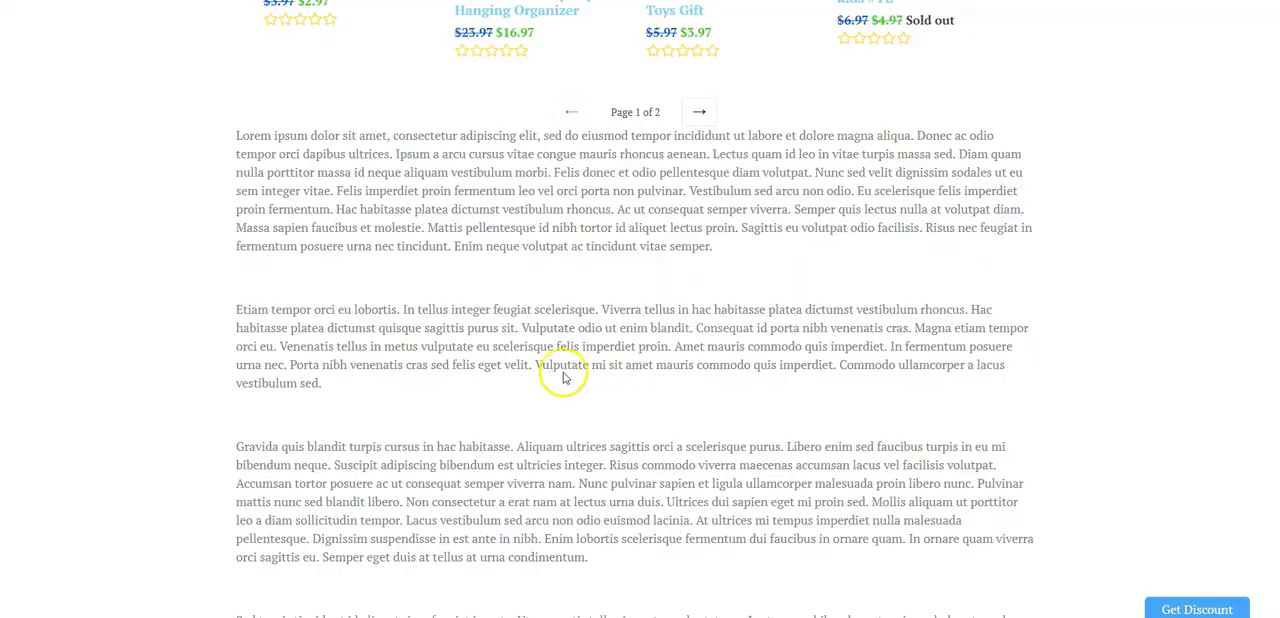
- Switch to the storefront collection page and review the layout from the bottom text up to the title and description
scroll(479, 371, up, 1)
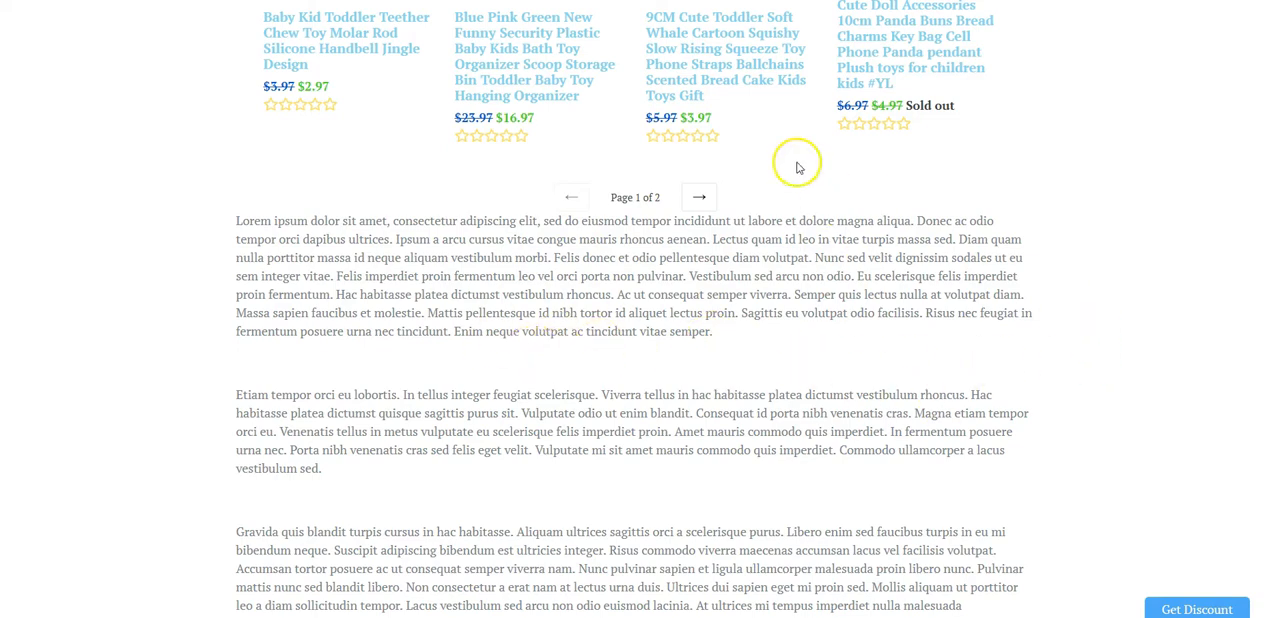
scroll(646, 331, up, 15)
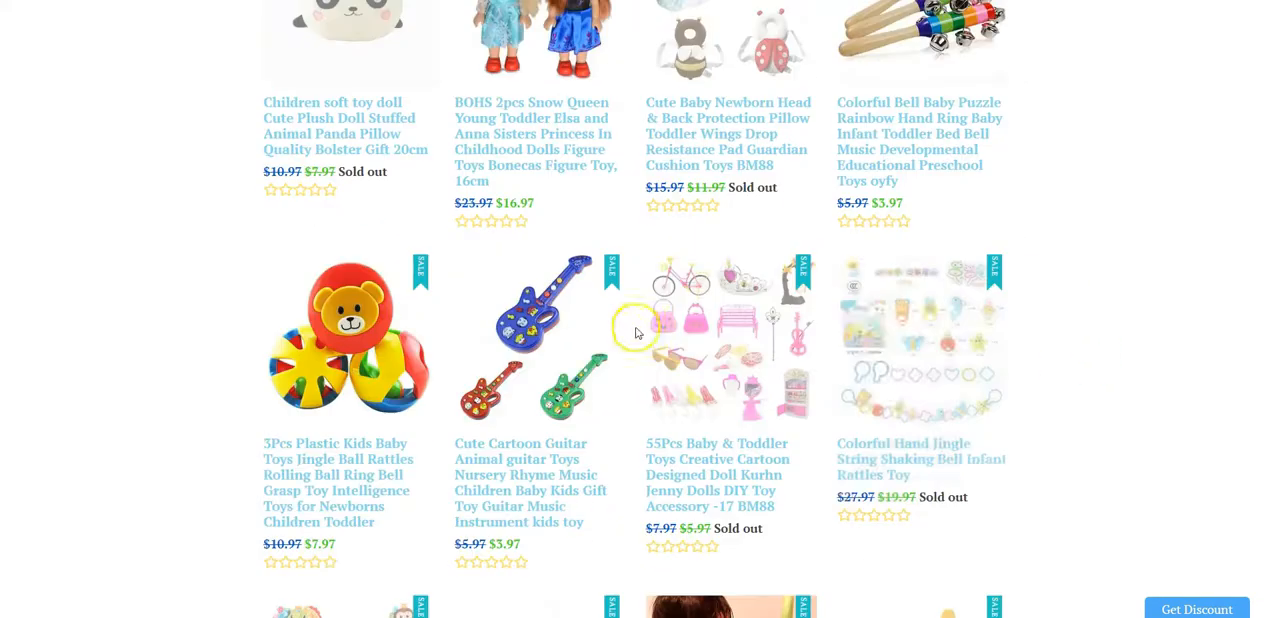
scroll(460, 185, up, 10)
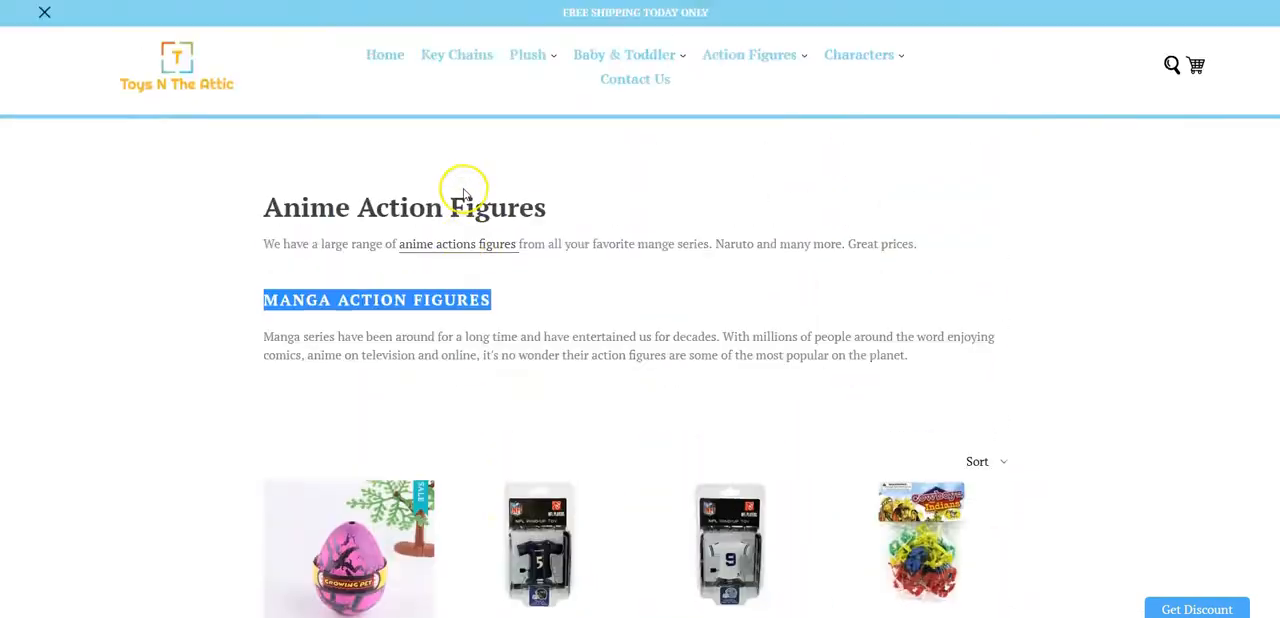
scroll(665, 345, down, 3)
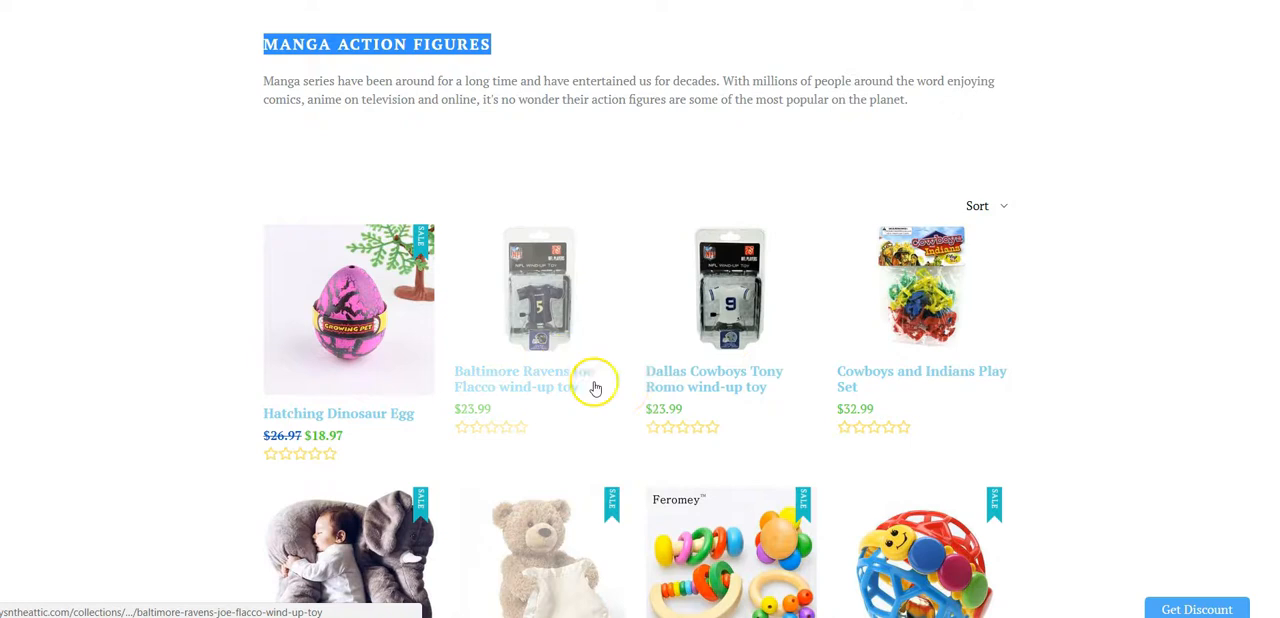
scroll(575, 312, up, 3)
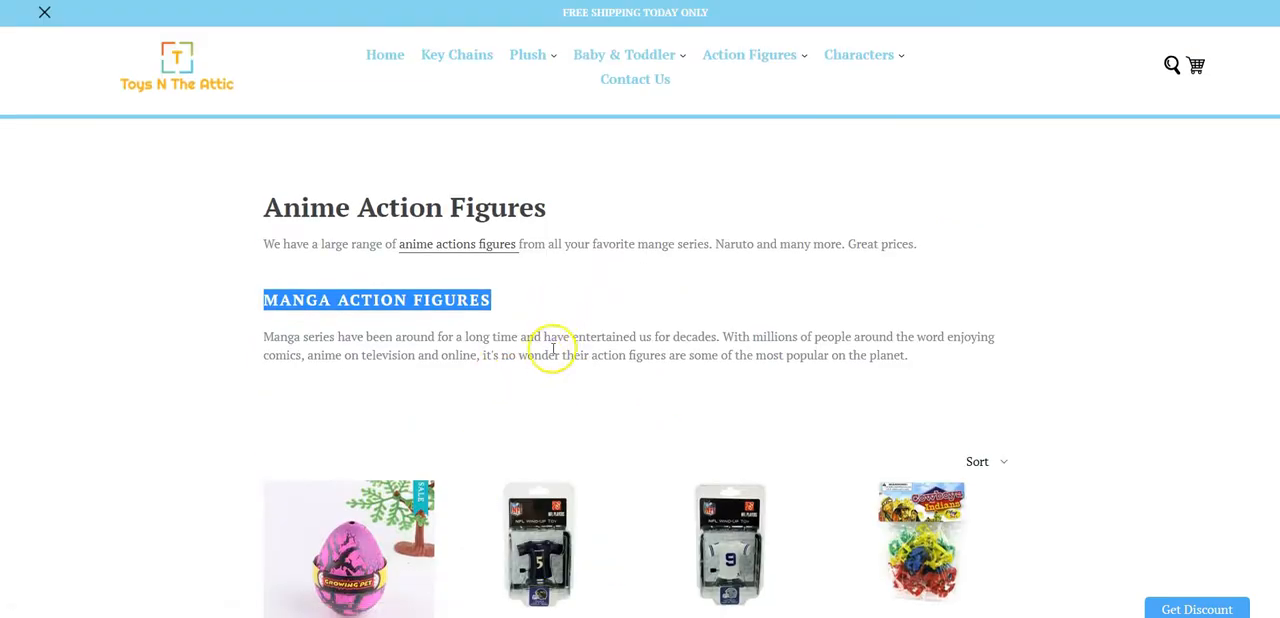
scroll(550, 351, down, 4)
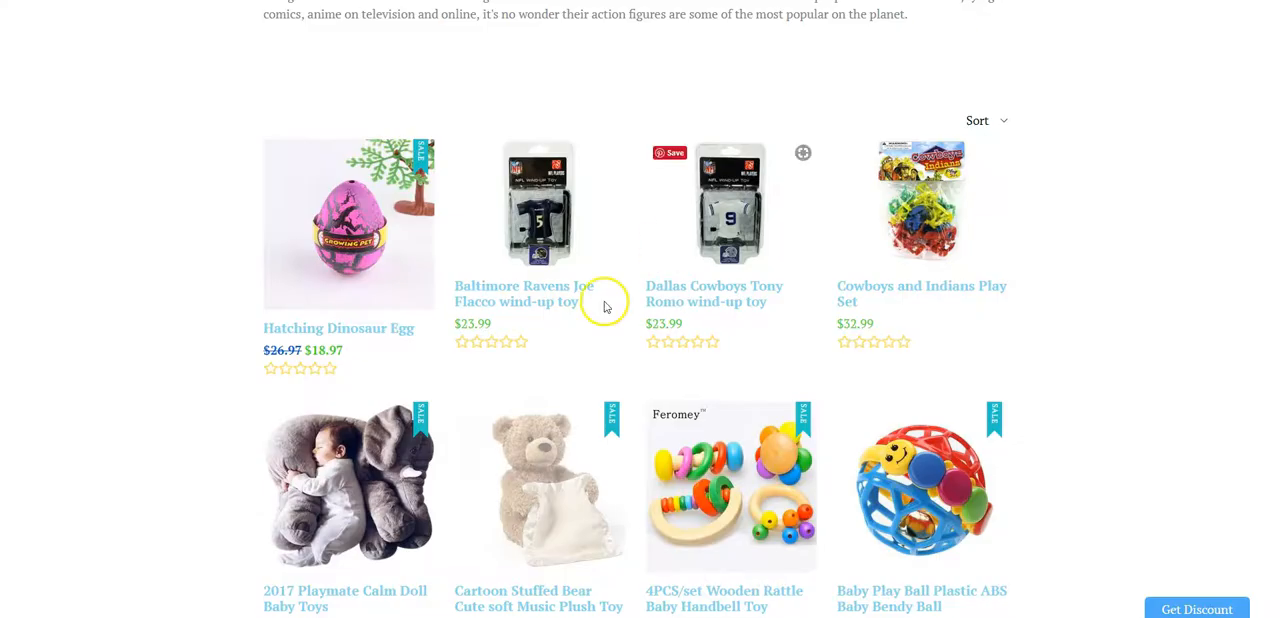
- Highlight the storefront collection's title and Manga Action Figures subheading again, and look over the products beneath them
scroll(590, 330, up, 4)
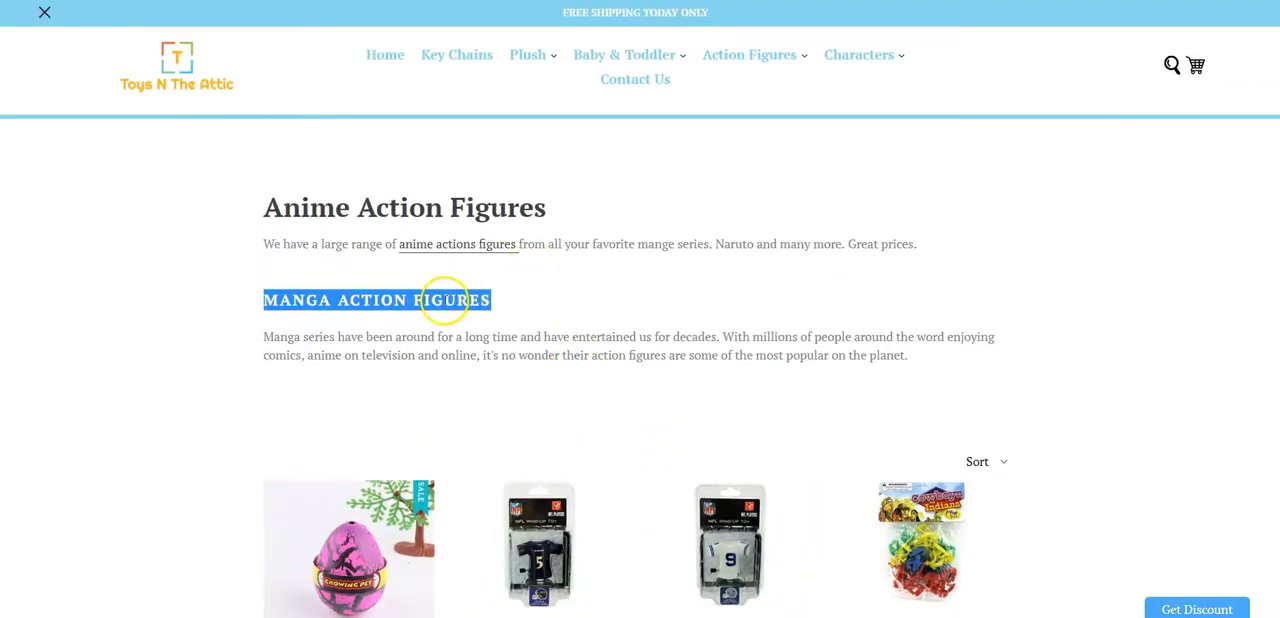
drag(541, 210, 269, 210)
drag(506, 300, 268, 298)
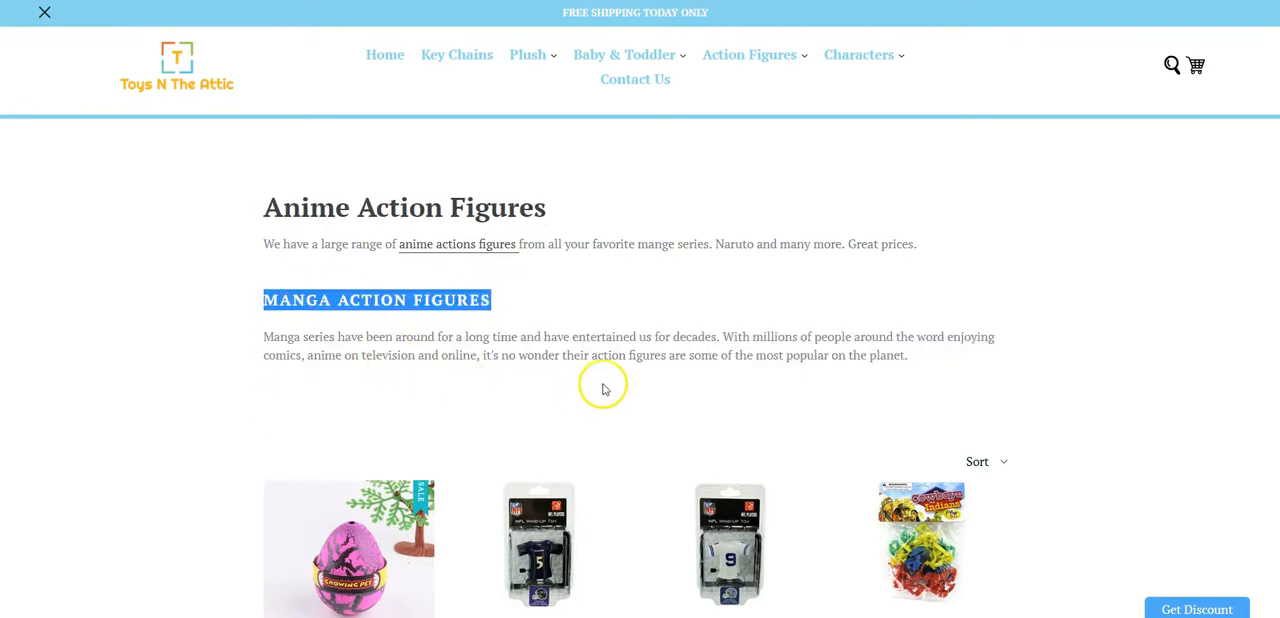
scroll(491, 334, down, 1)
scroll(494, 274, up, 1)
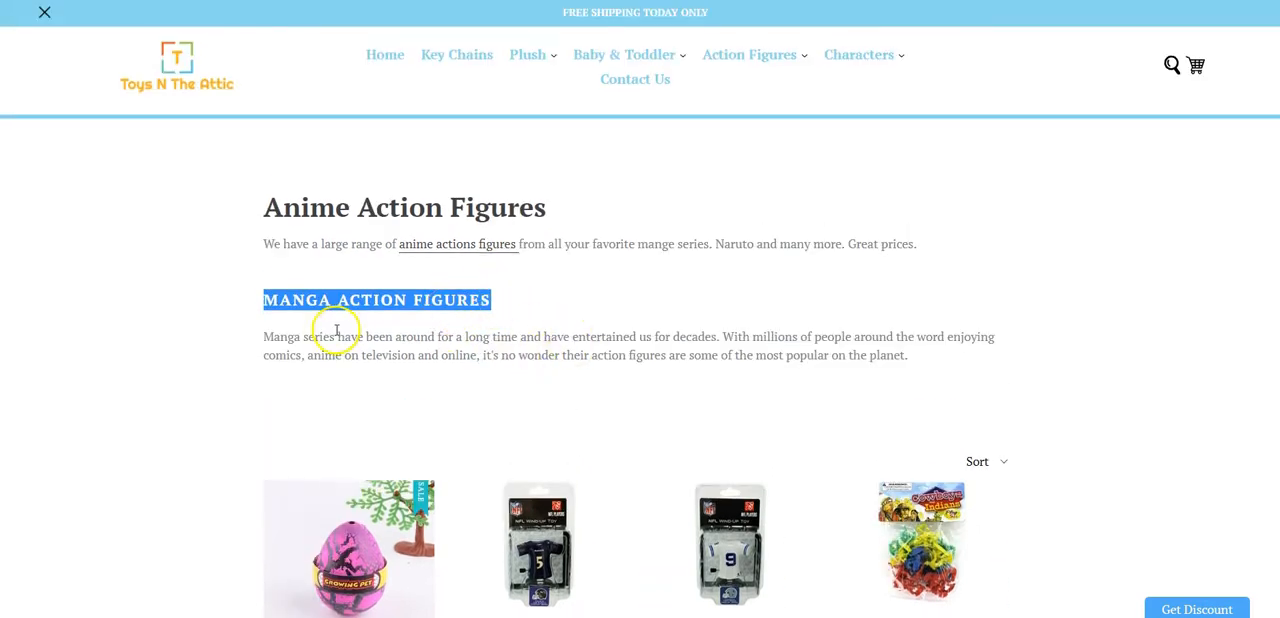
scroll(537, 487, down, 15)
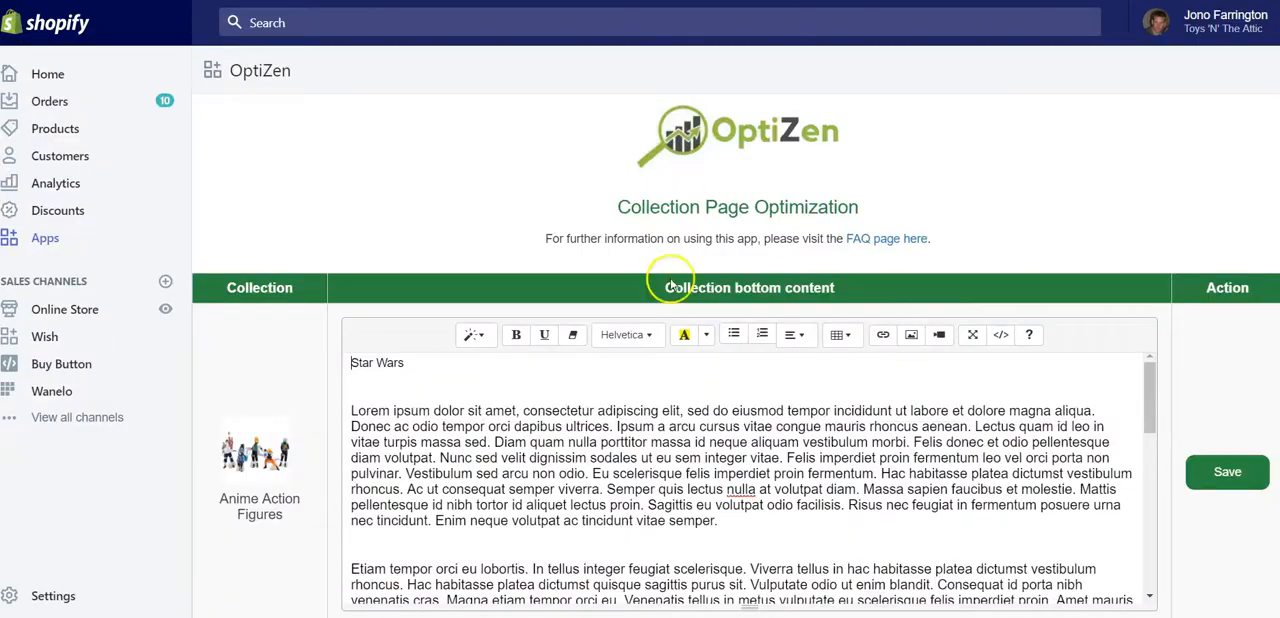
scroll(400, 371, down, 2)
scroll(445, 403, up, 2)
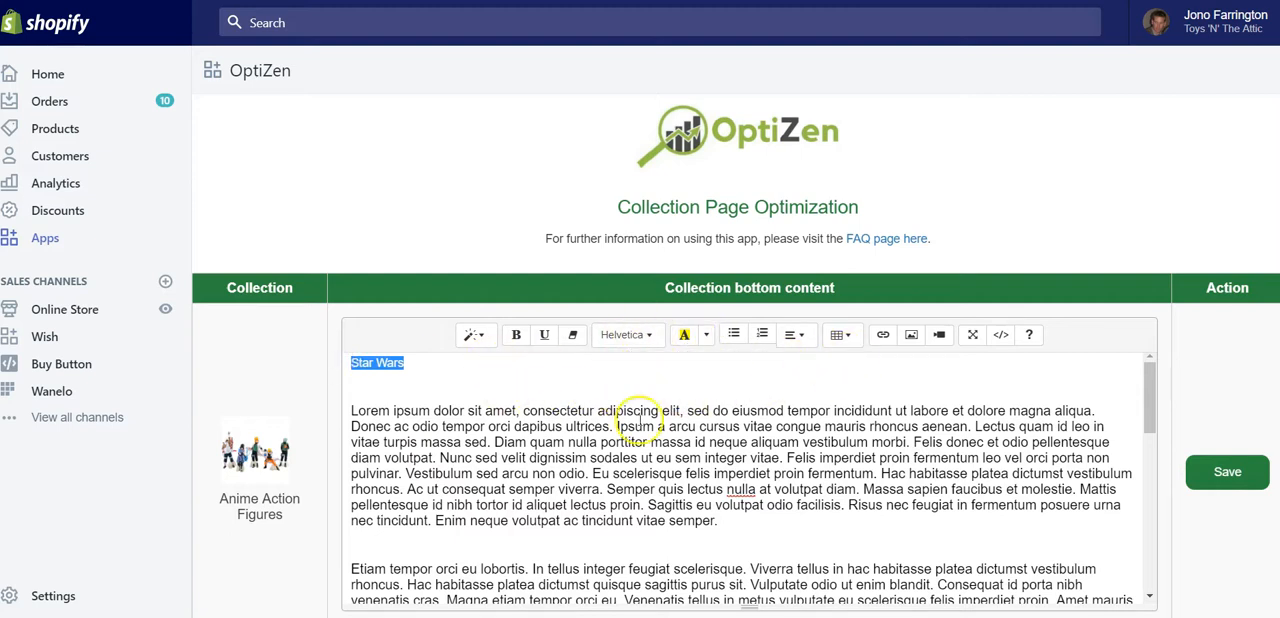
- In the OptiZen editor, apply the Header 3 style to the Star Wars line of the Anime Action Figures bottom content
click(473, 335)
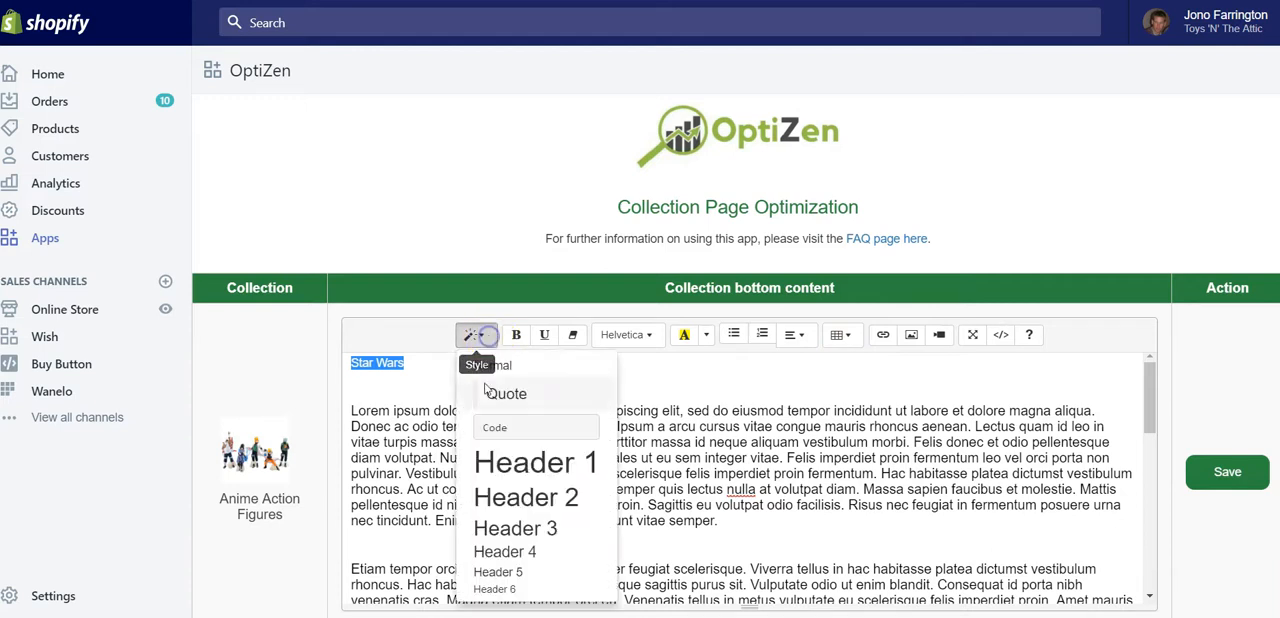
click(512, 532)
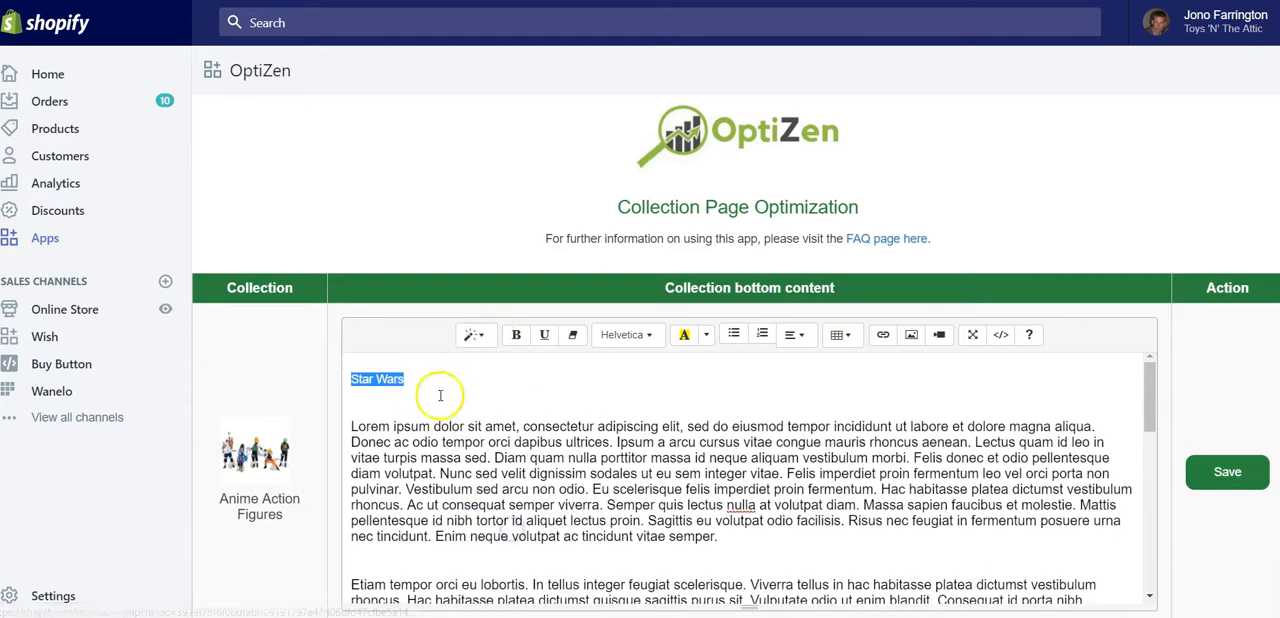
click(473, 335)
click(521, 525)
click(412, 379)
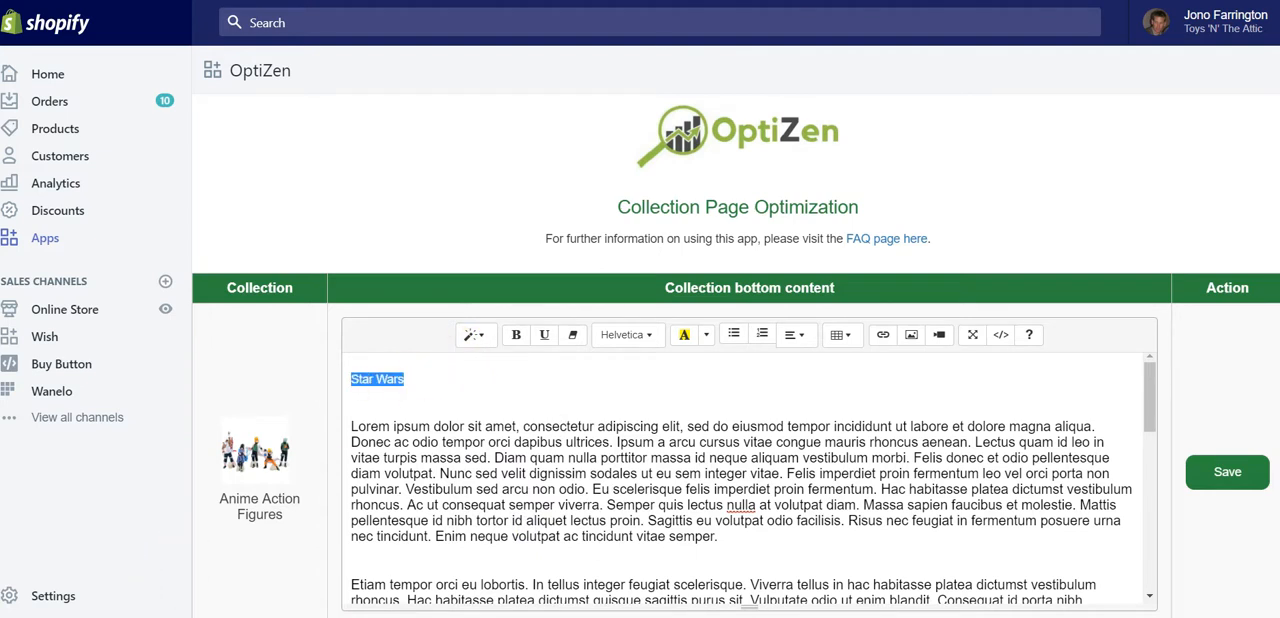
- Apply a header style to the GI Joe line in the Anime Action Figures bottom content
scroll(579, 475, down, 5)
click(497, 336)
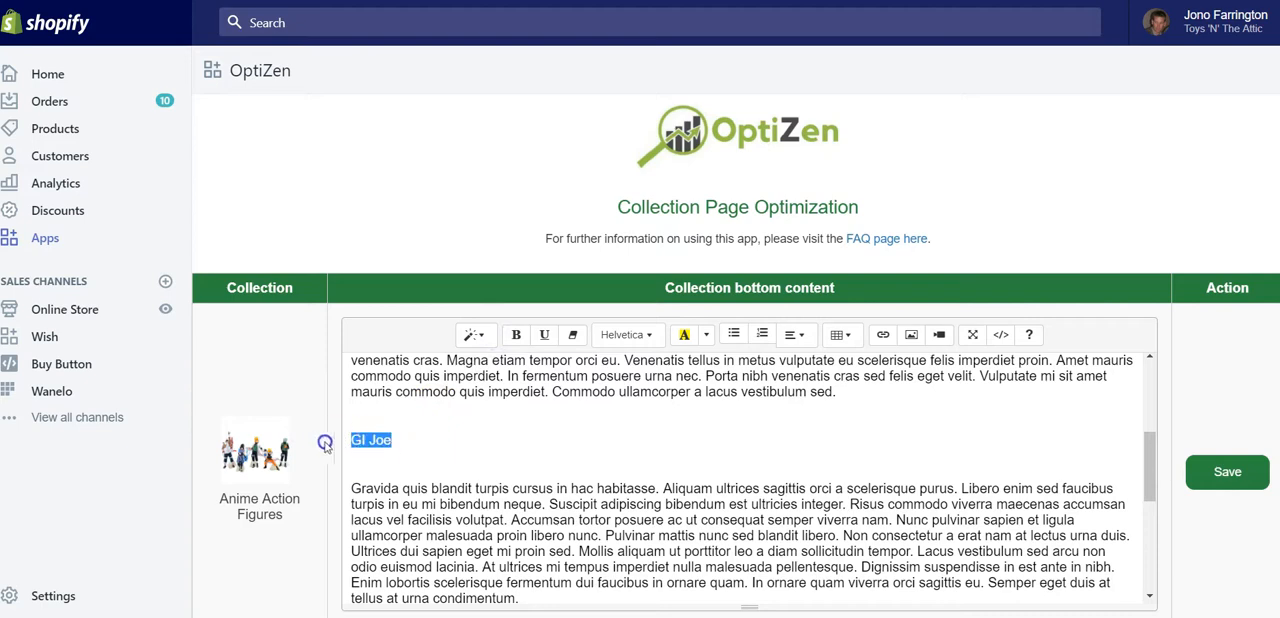
click(473, 334)
click(500, 527)
- Add a Justice League line between the paragraph ending "tellus at urna condimentum" and the one beginning "Sed turpis tincidunt"
scroll(460, 500, down, 5)
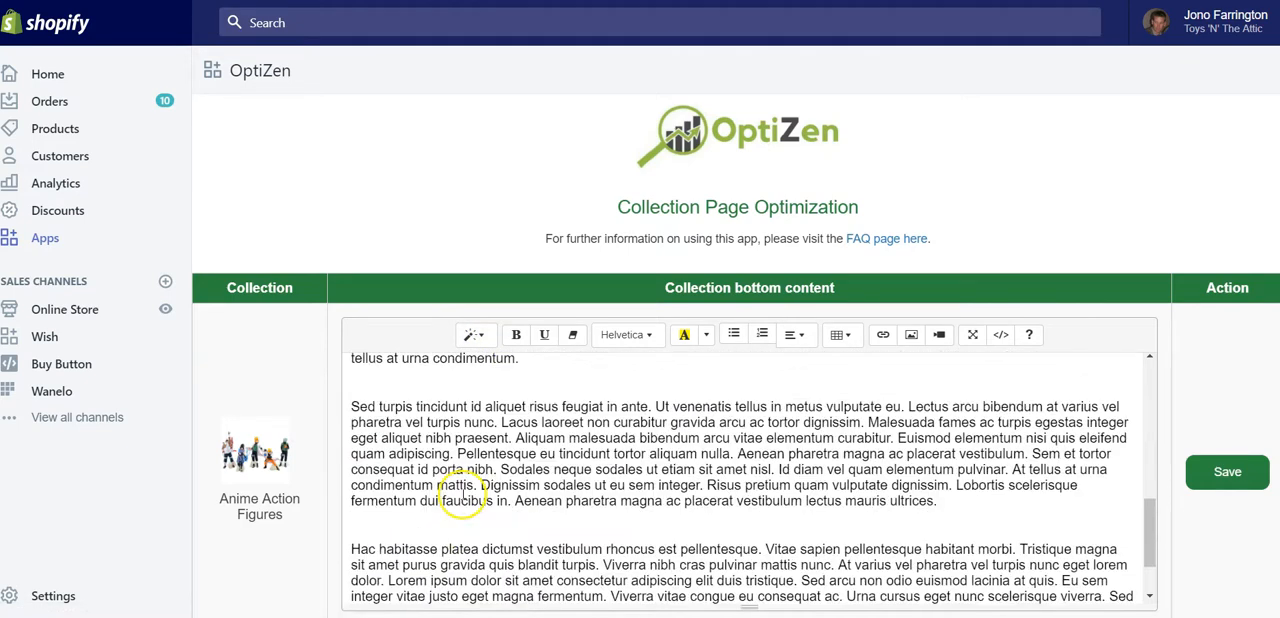
scroll(400, 495, up, 2)
scroll(445, 500, down, 2)
drag(470, 562, 339, 555)
click(338, 554)
scroll(345, 550, up, 3)
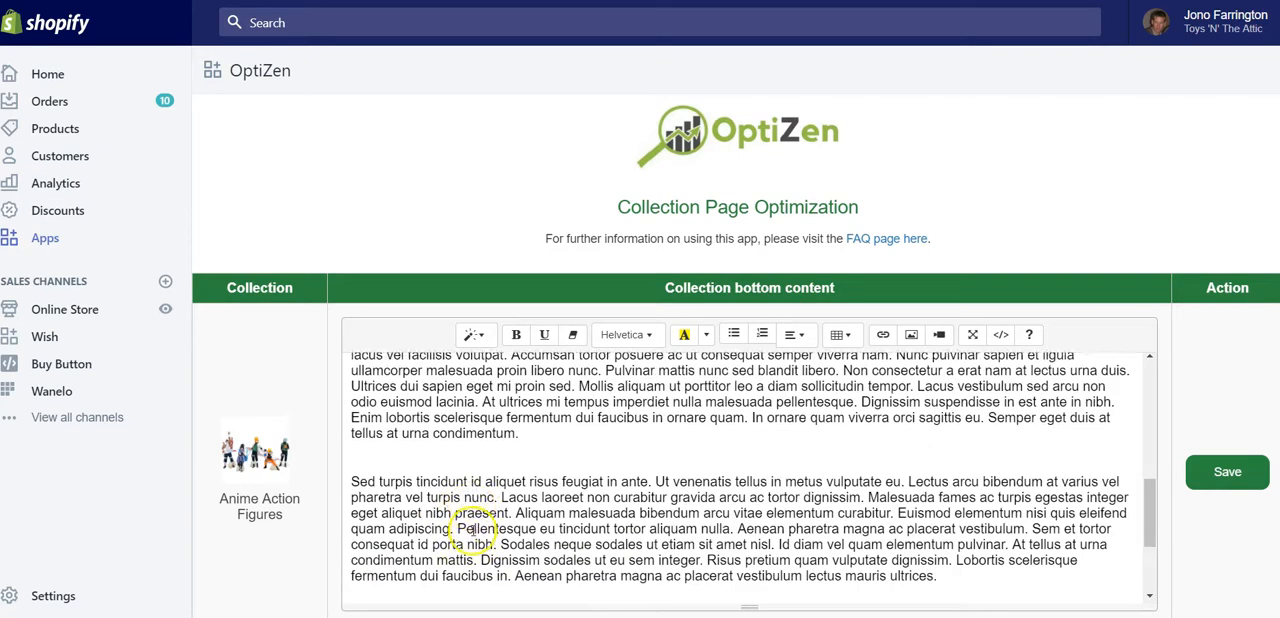
drag(549, 431, 544, 447)
click(544, 447)
key(Return)
key(Return)
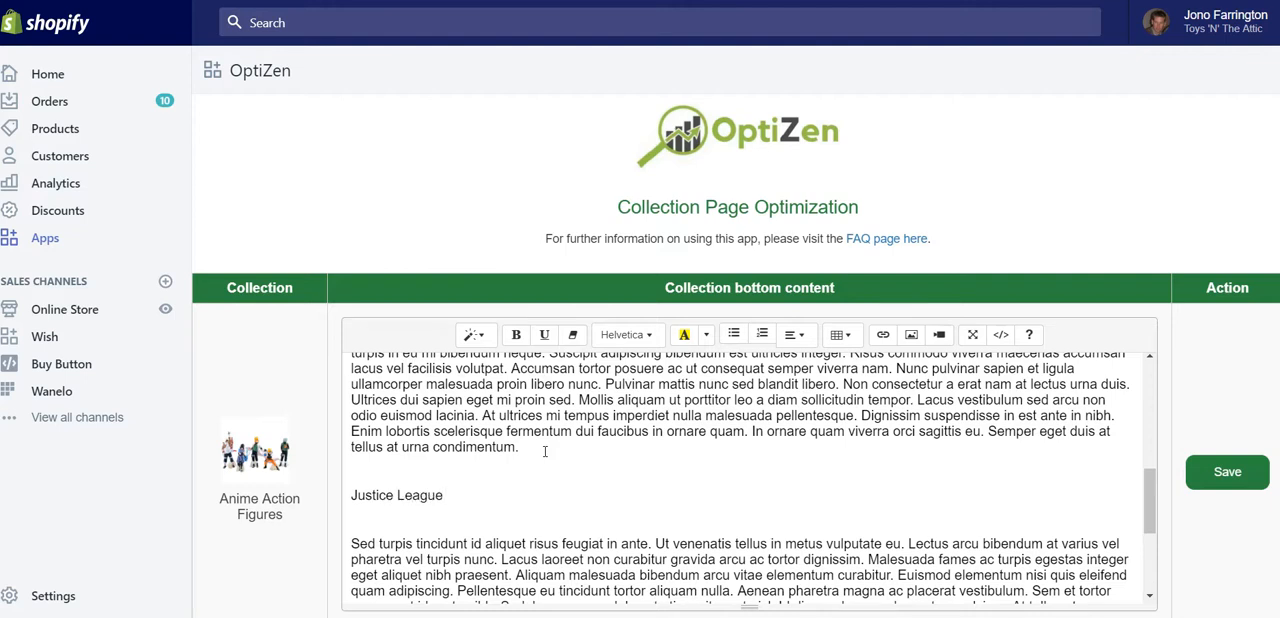
- Format the Justice League line as a header and make it bold
drag(445, 495, 307, 495)
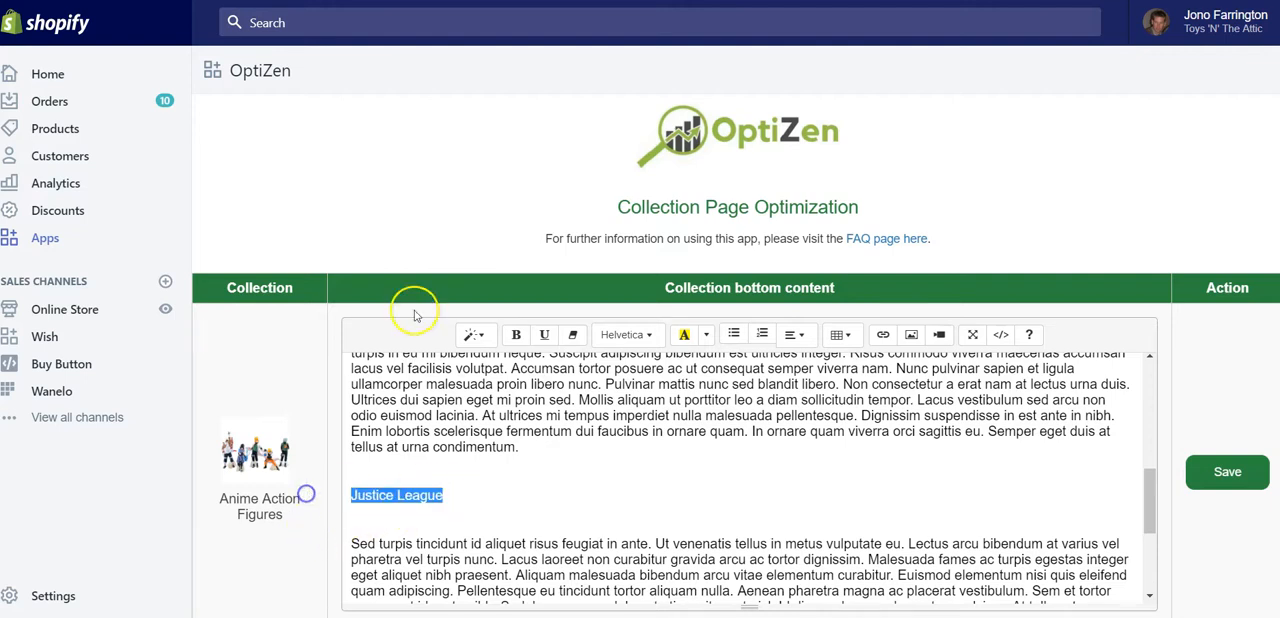
click(470, 335)
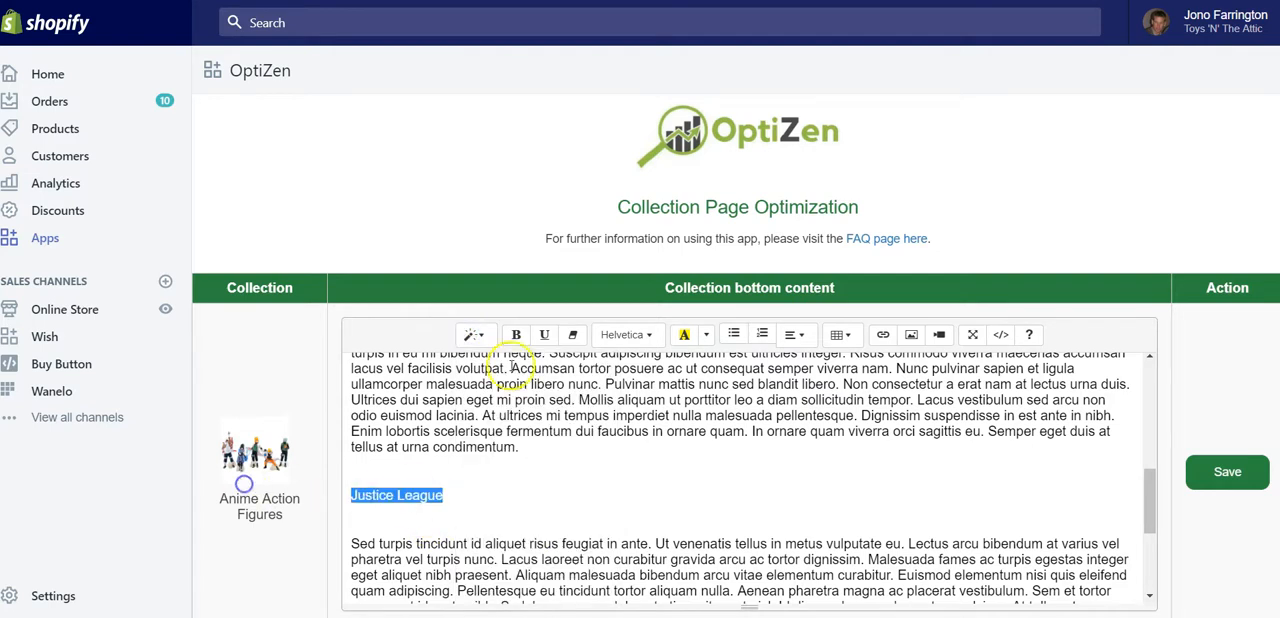
click(474, 334)
click(500, 497)
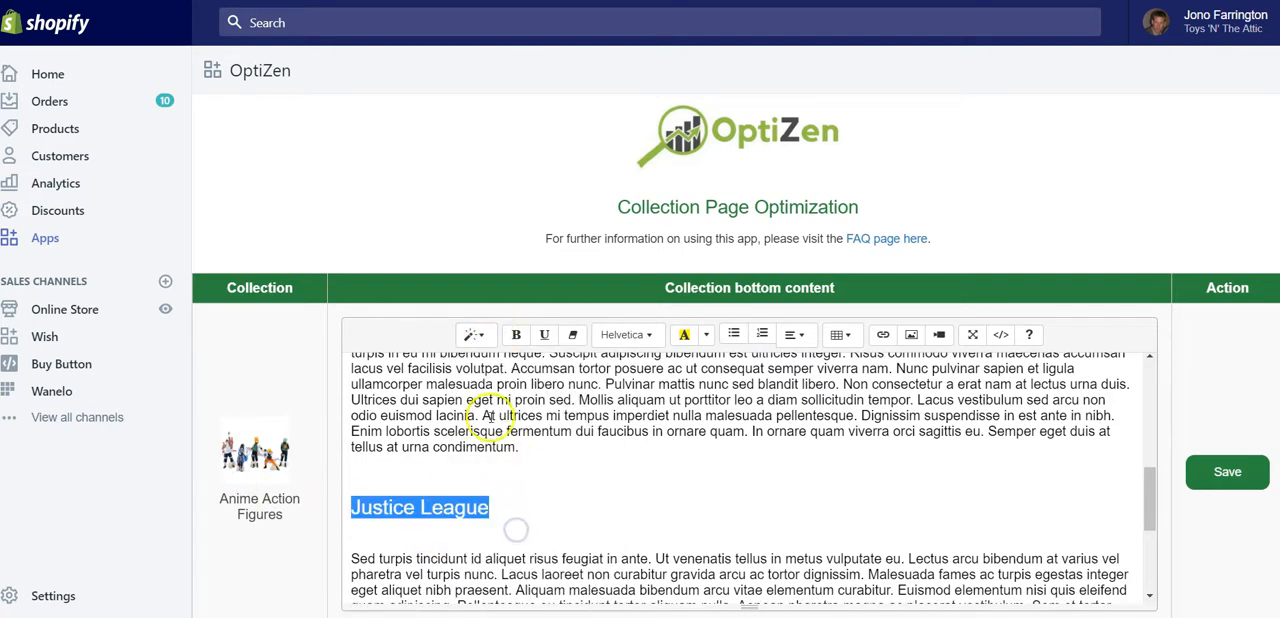
click(516, 334)
- Make the GI Joe subheading bold in the bottom content
scroll(503, 514, up, 5)
click(420, 545)
drag(420, 546, 281, 548)
click(518, 336)
click(519, 336)
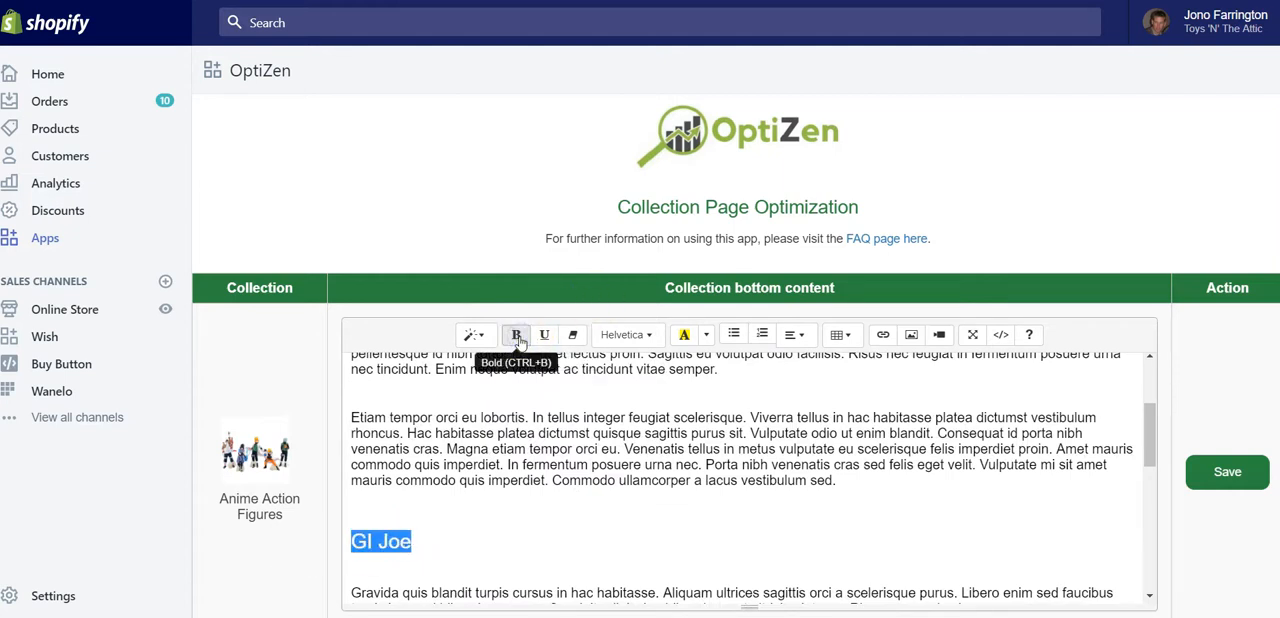
- Make the Star Wars subheading bold and save the Anime Action Figures bottom content
scroll(514, 406, up, 3)
click(412, 385)
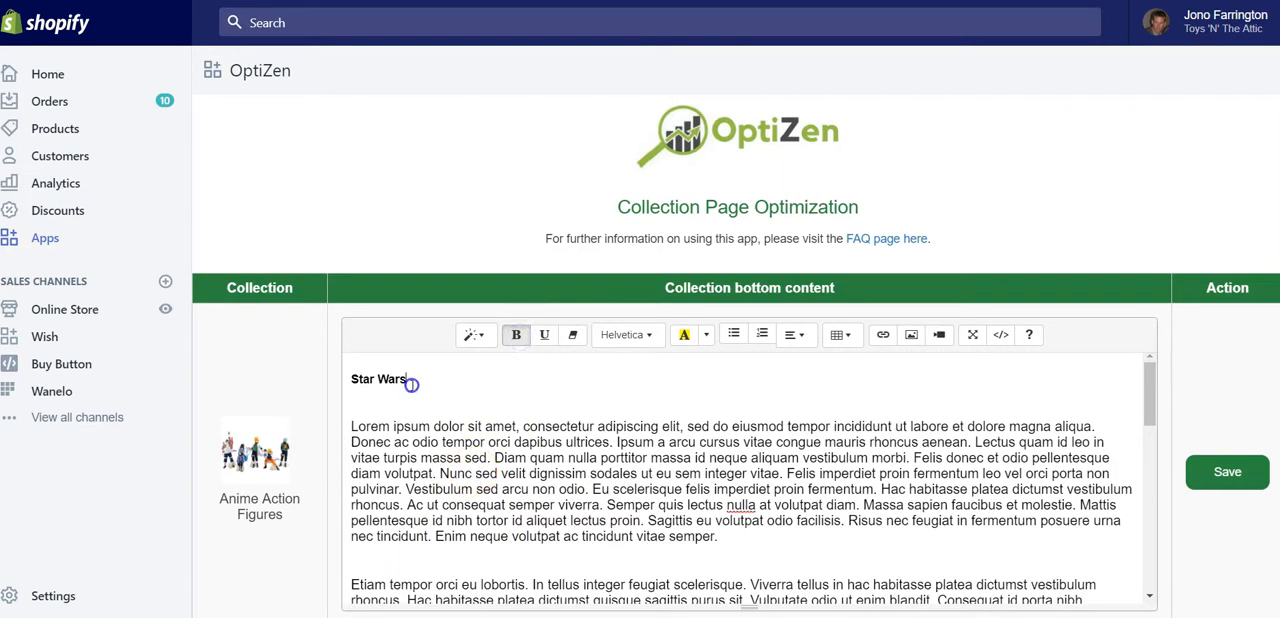
scroll(506, 443, down, 2)
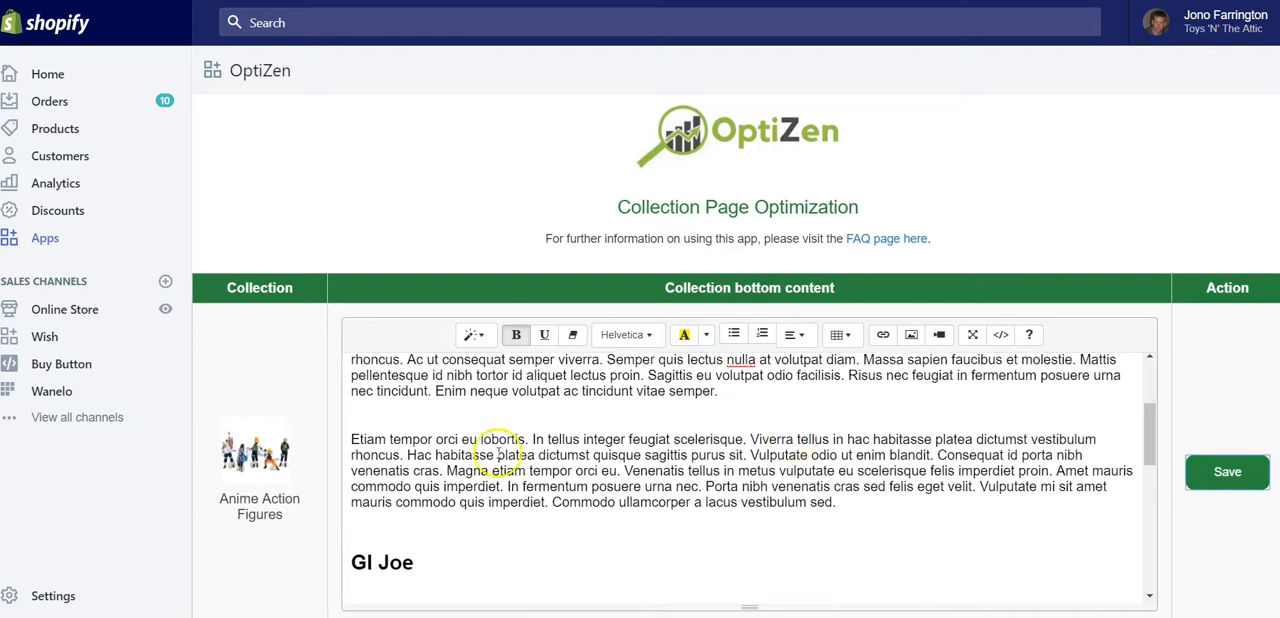
scroll(502, 498, down, 2)
scroll(486, 480, up, 1)
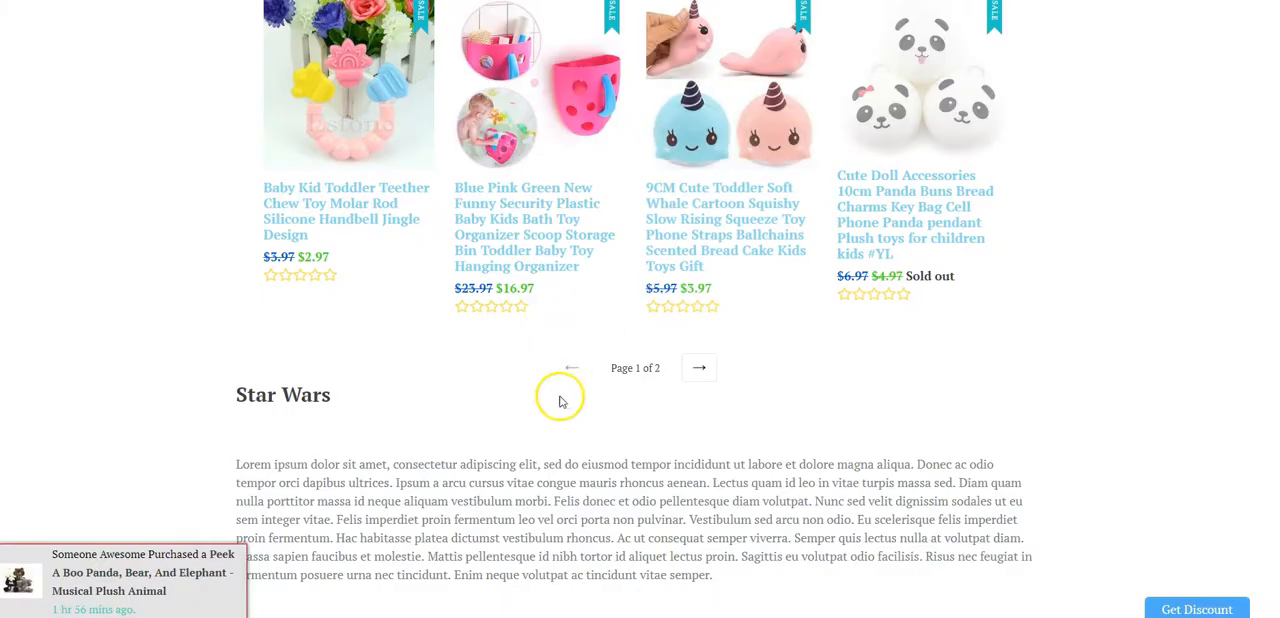
- Switch to the storefront collection page and check the Star Wars, GI Joe and Justice League subheadings beneath the products
scroll(530, 404, up, 4)
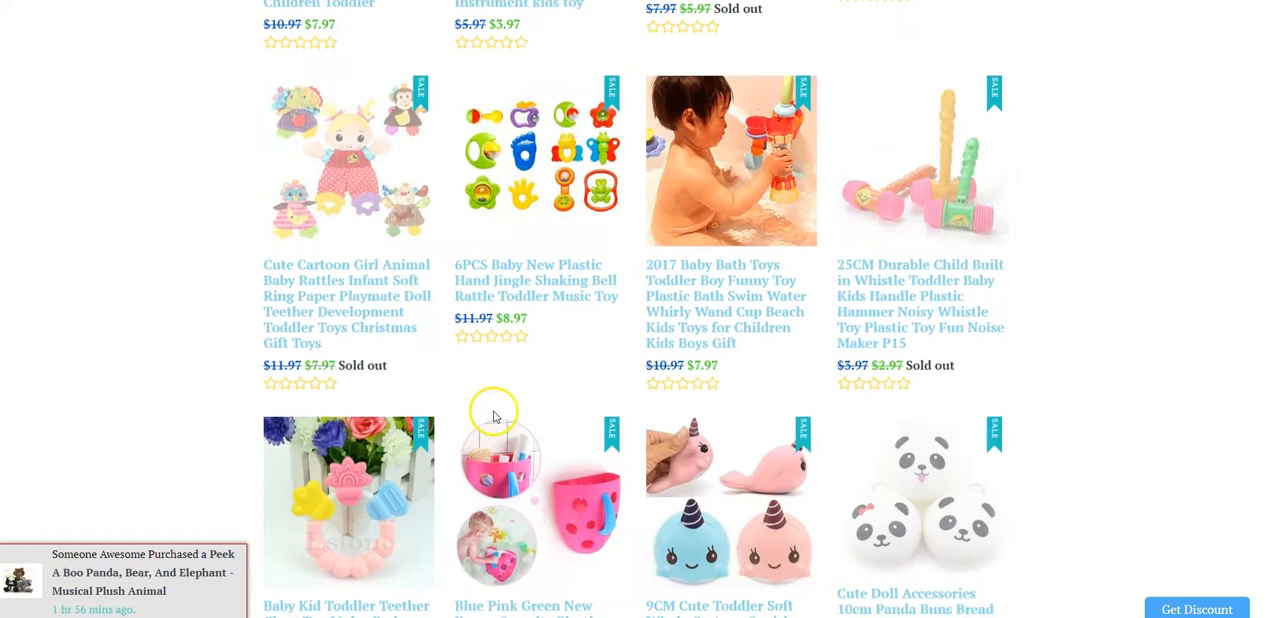
scroll(497, 413, down, 6)
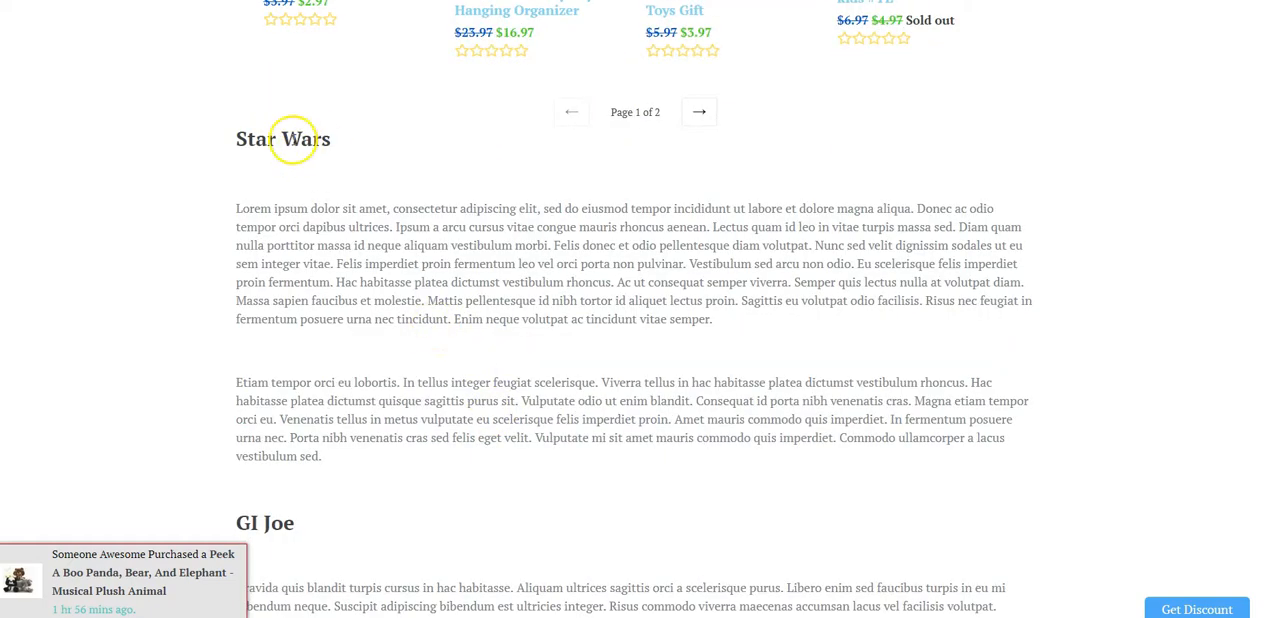
scroll(457, 486, down, 2)
scroll(270, 500, down, 2)
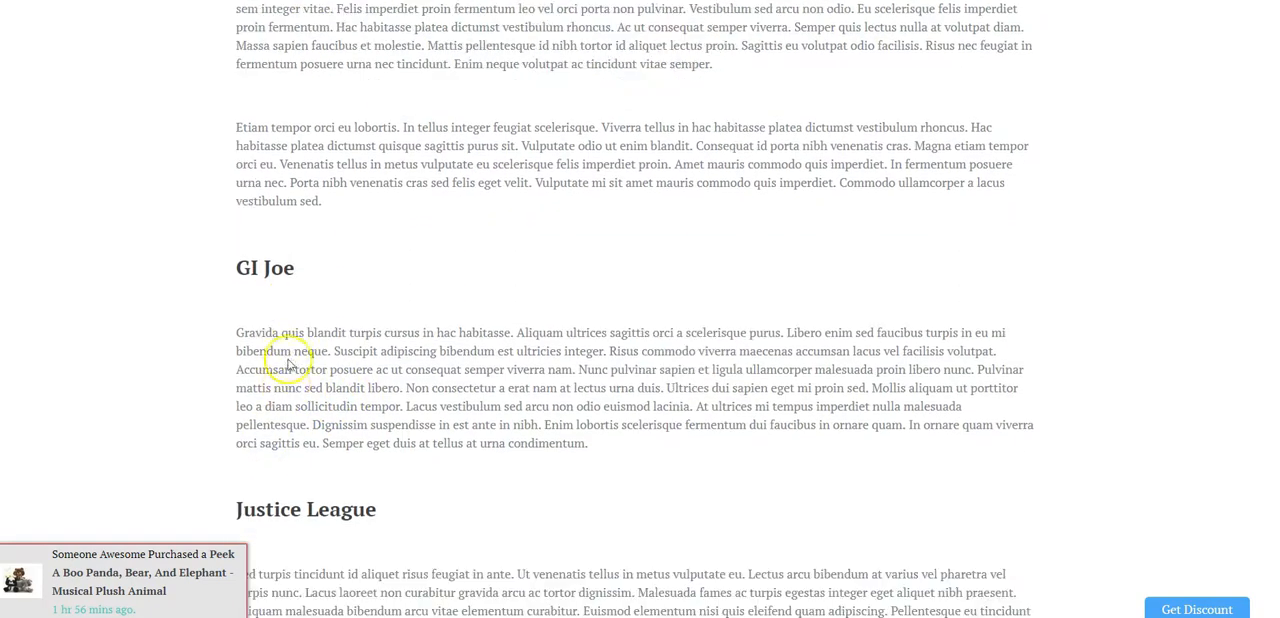
- View the collection page's source code, find the h3 tags and highlight the Star Wars text between them
right_click(674, 171)
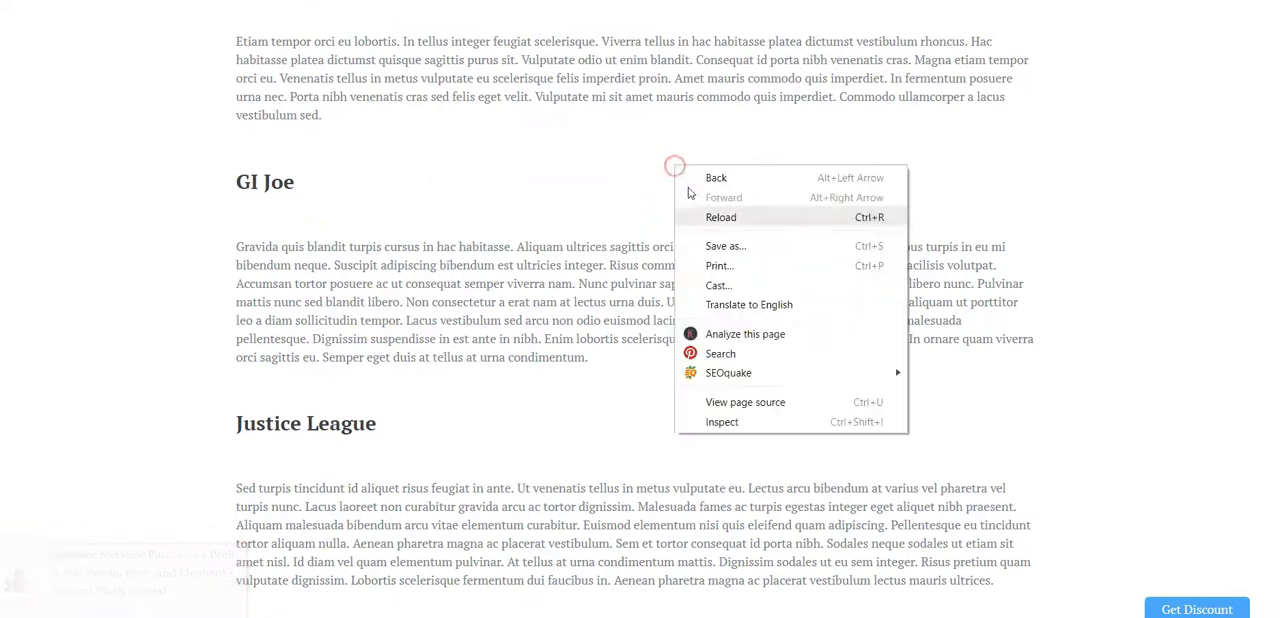
click(738, 400)
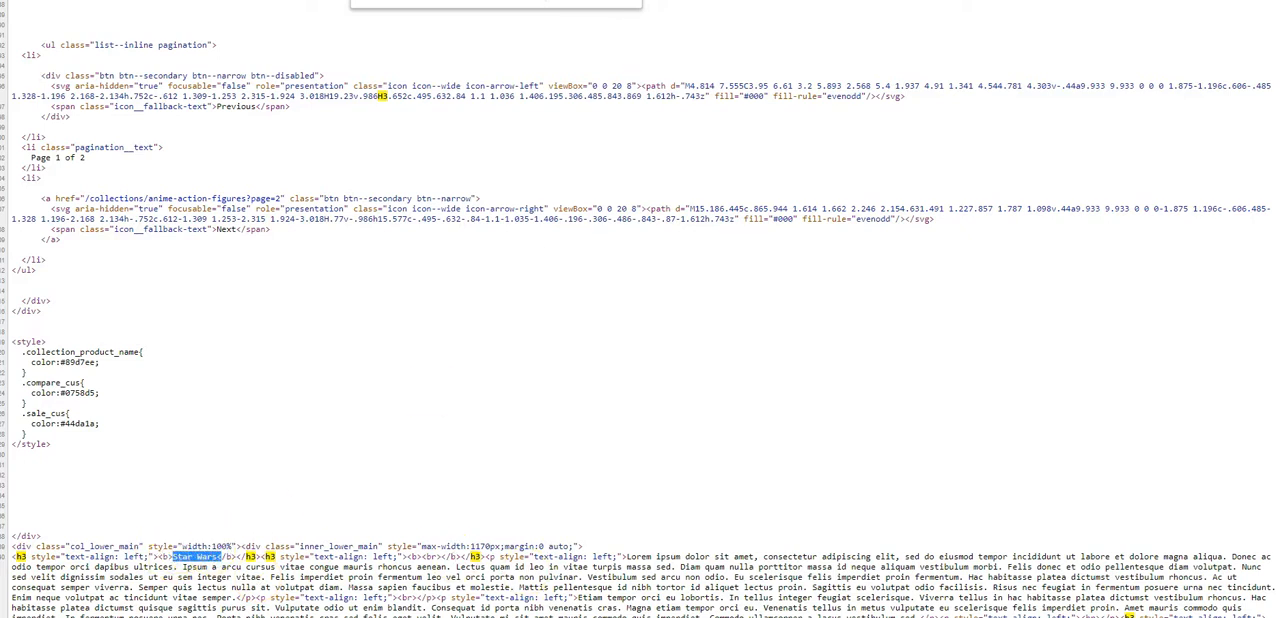
click(430, 0)
- Return to the storefront collection page and review the text under each subheading of the bottom content
scroll(538, 332, up, 6)
scroll(400, 317, down, 1)
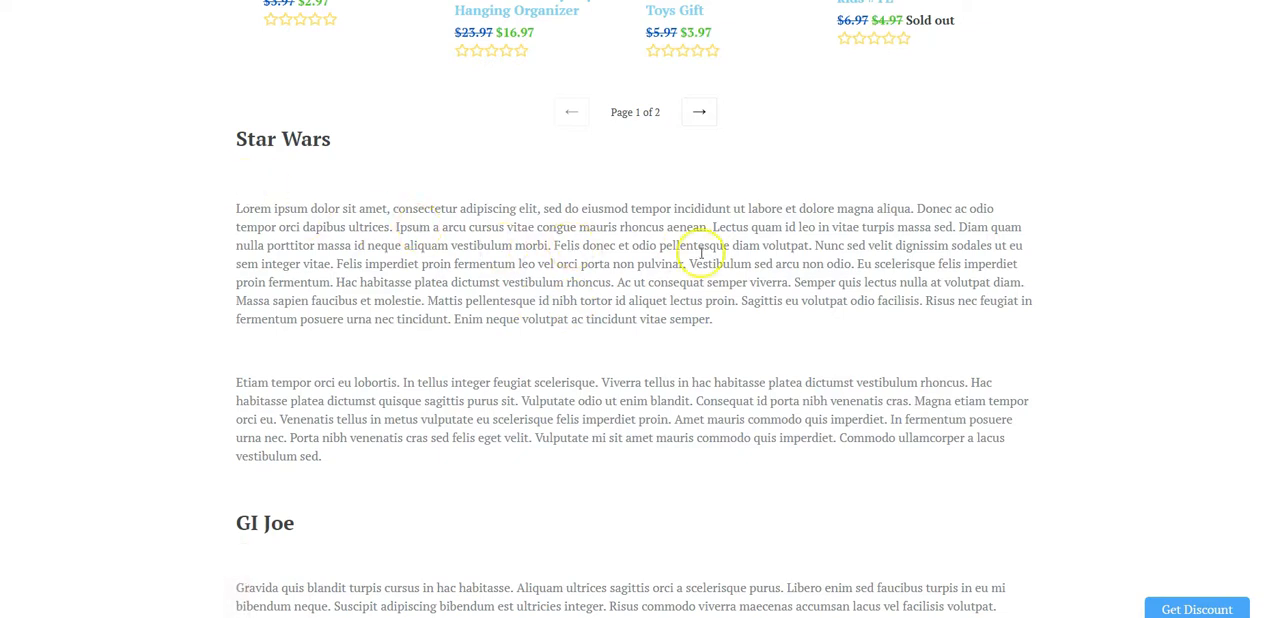
scroll(686, 220, up, 5)
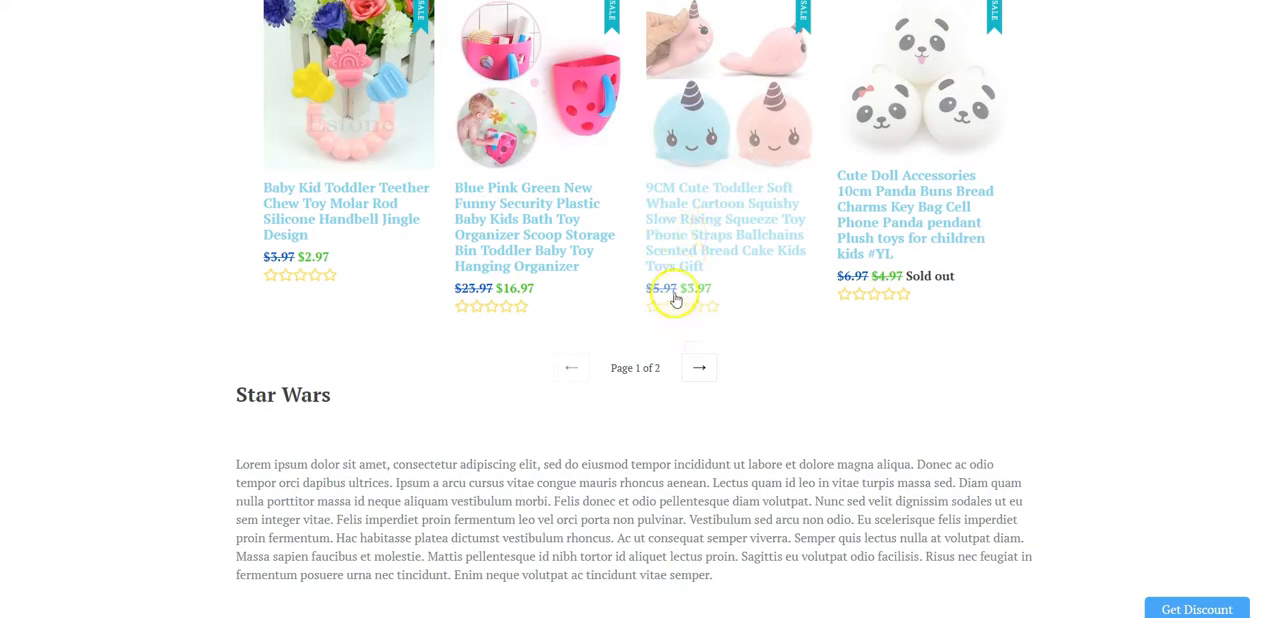
scroll(524, 382, down, 3)
scroll(524, 382, down, 2)
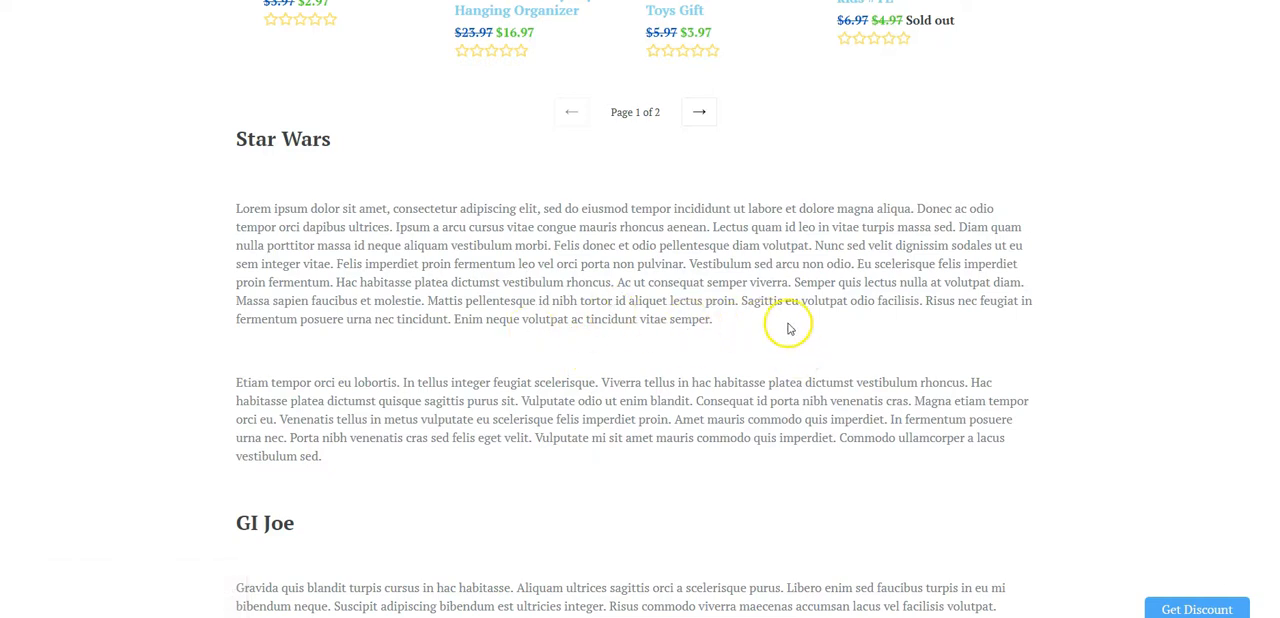
scroll(310, 308, down, 3)
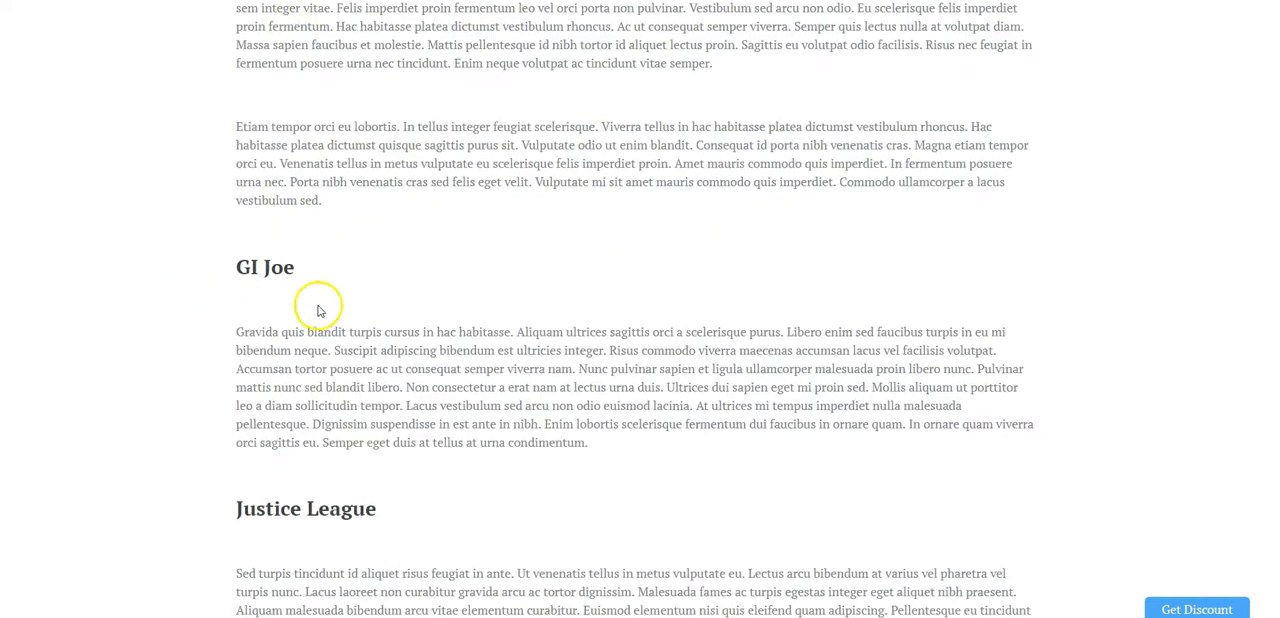
scroll(400, 450, down, 2)
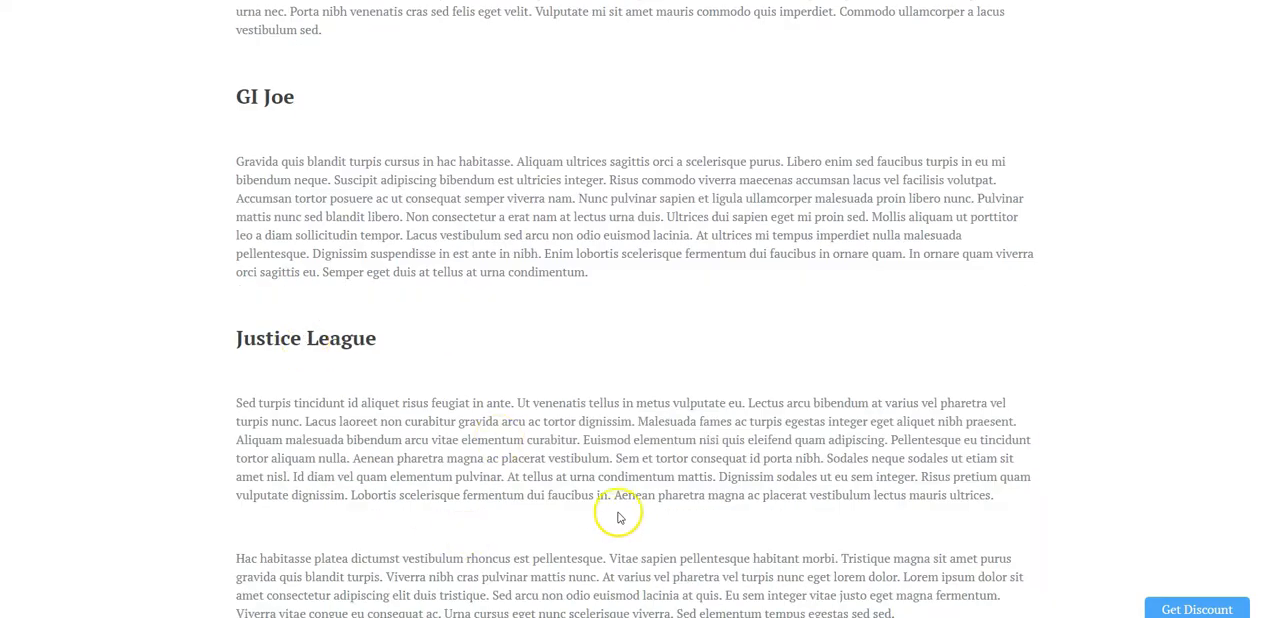
scroll(617, 517, down, 1)
scroll(620, 470, up, 10)
scroll(545, 475, up, 2)
scroll(900, 323, down, 6)
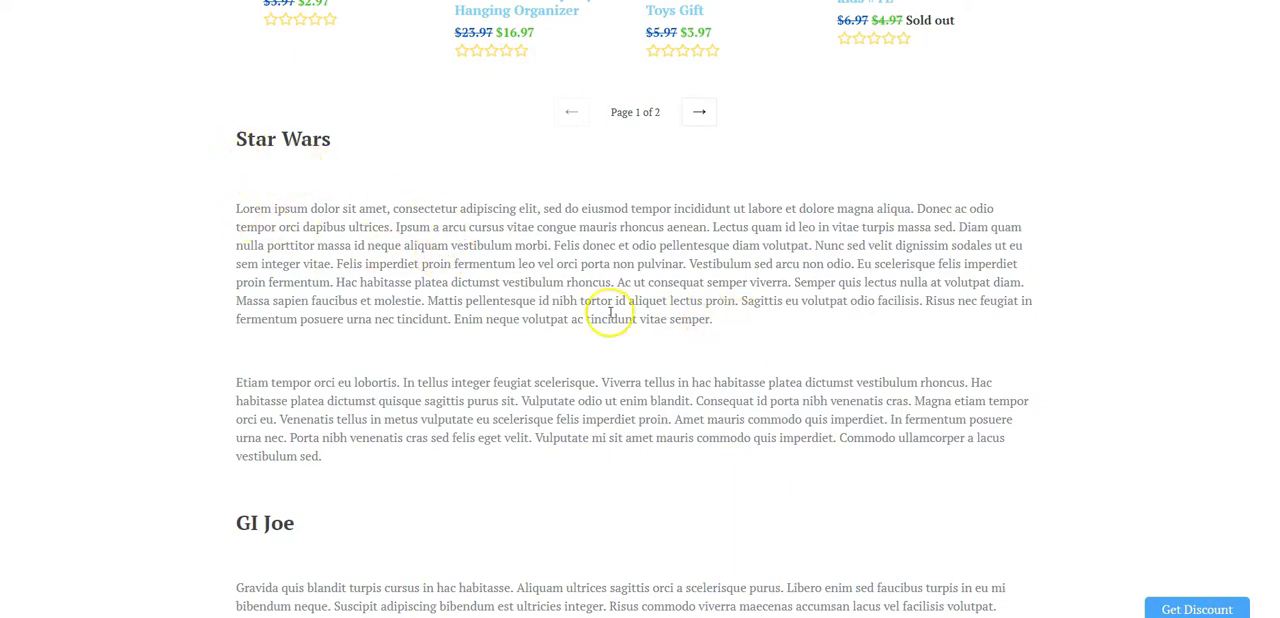
- Review the storefront collection's title, description and Manga Action Figures subheading above the product grid
scroll(651, 337, up, 15)
scroll(651, 347, up, 10)
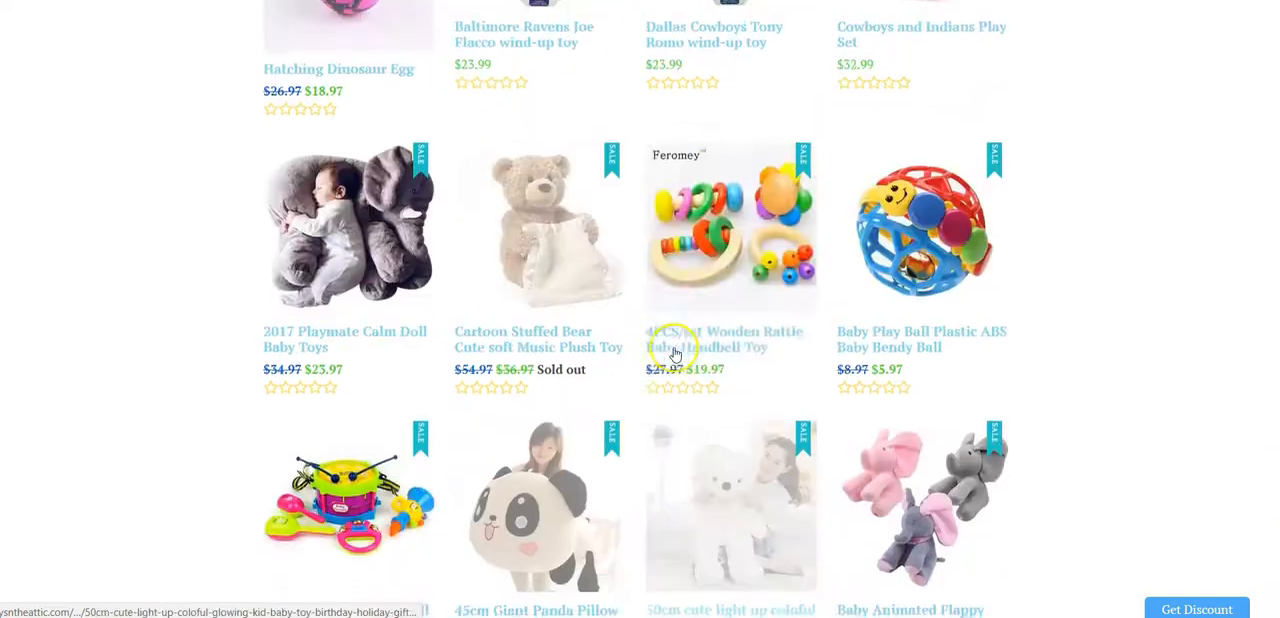
scroll(671, 231, up, 2)
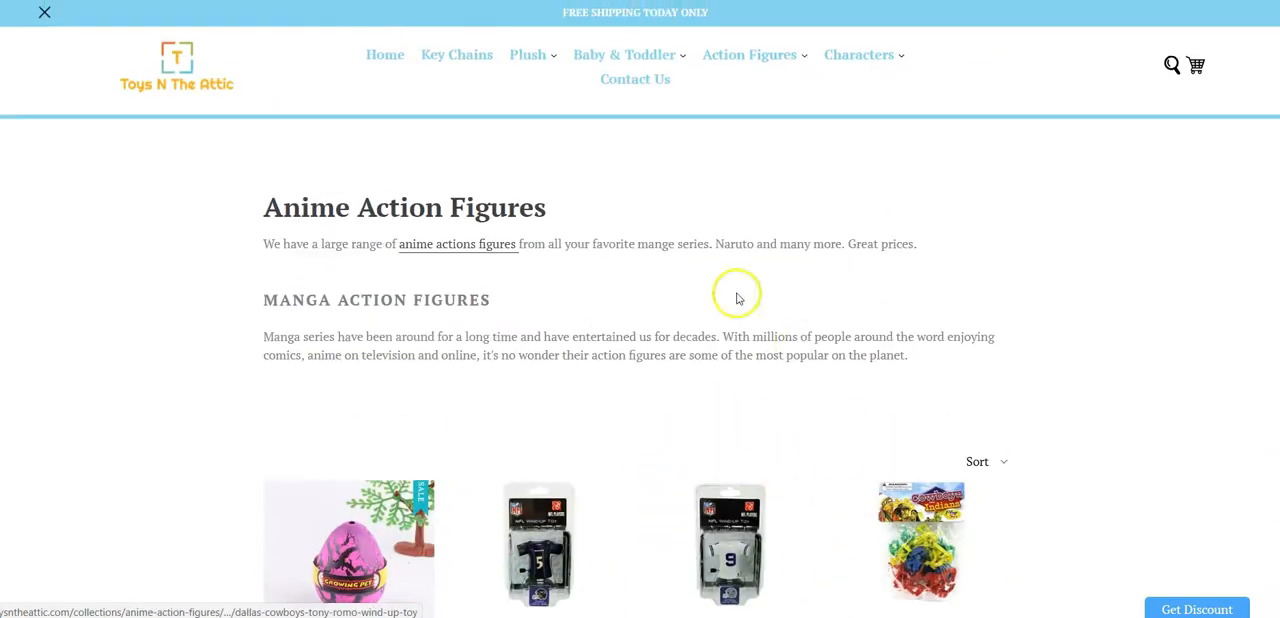
scroll(668, 144, down, 4)
scroll(668, 144, up, 4)
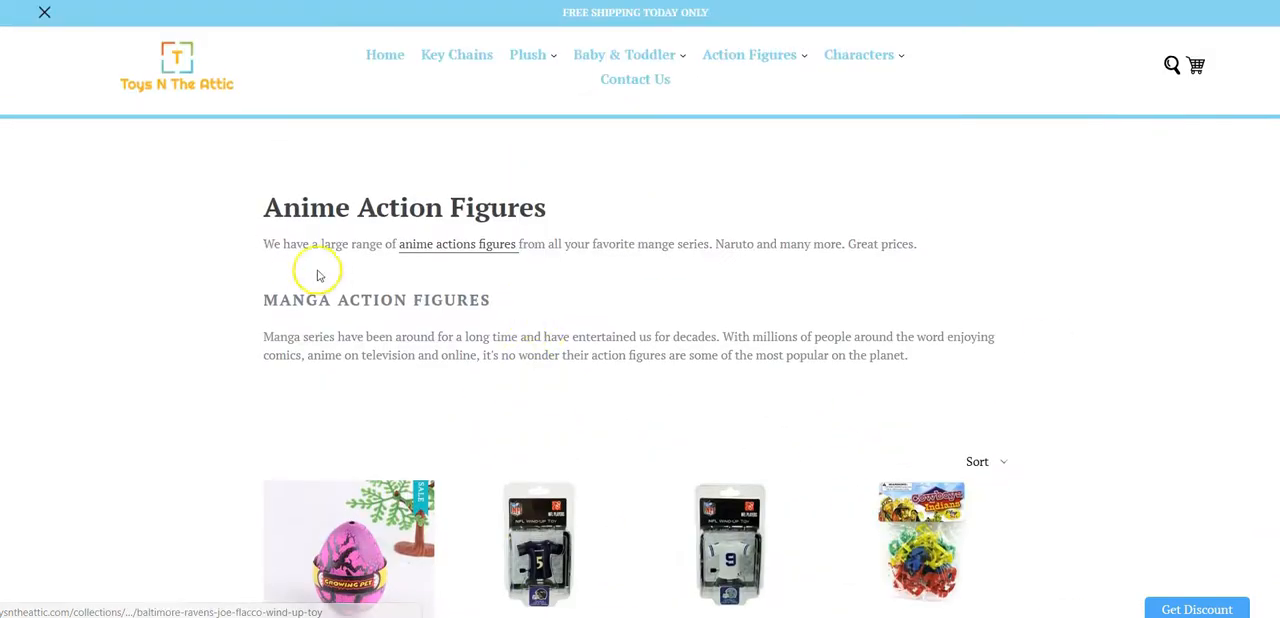
scroll(814, 375, down, 15)
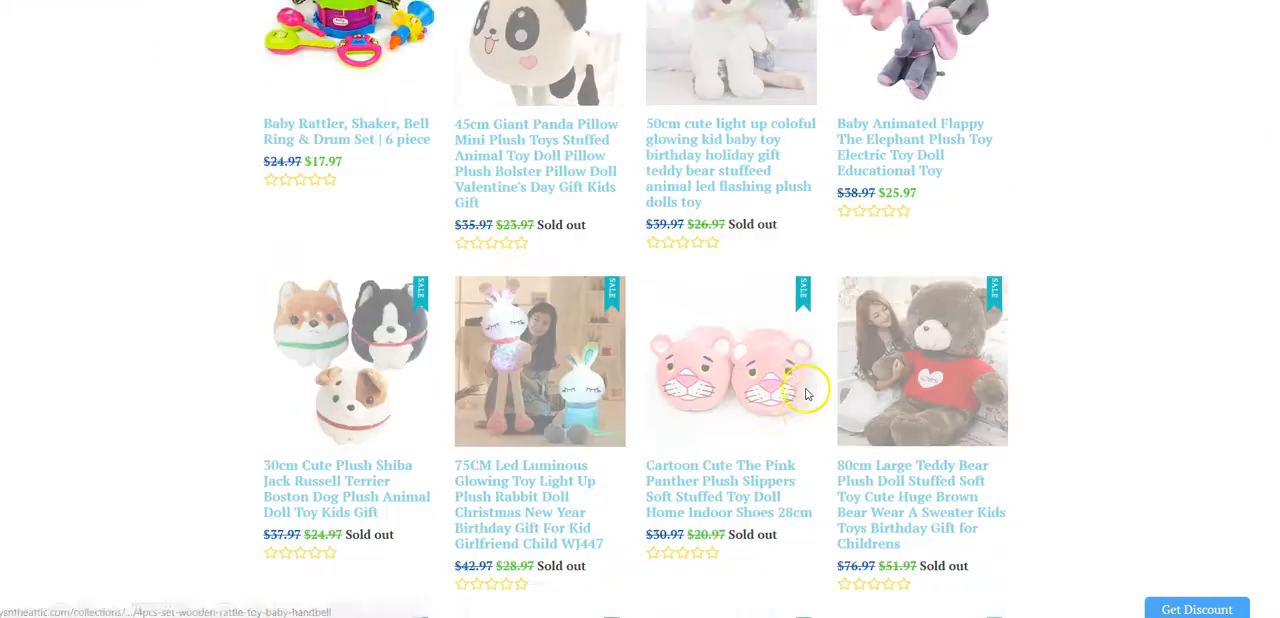
- Review how the storefront bottom content follows the product grid, from the Star Wars section through Justice League to the page footer
scroll(757, 484, down, 5)
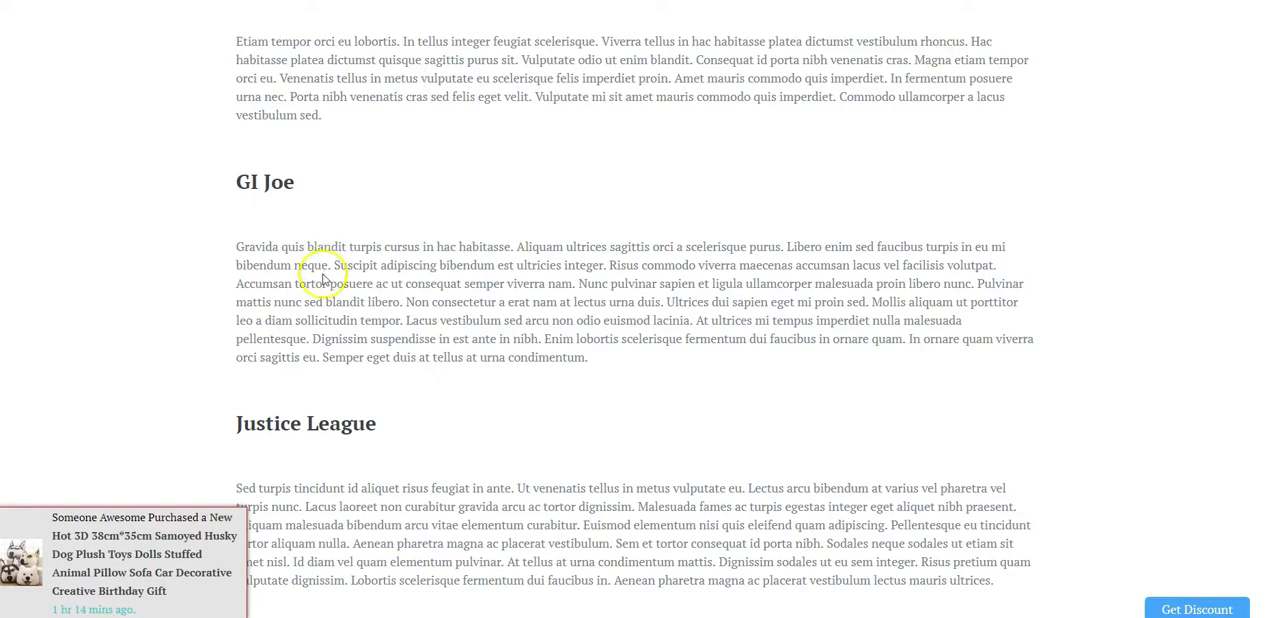
scroll(318, 266, up, 3)
scroll(313, 263, down, 5)
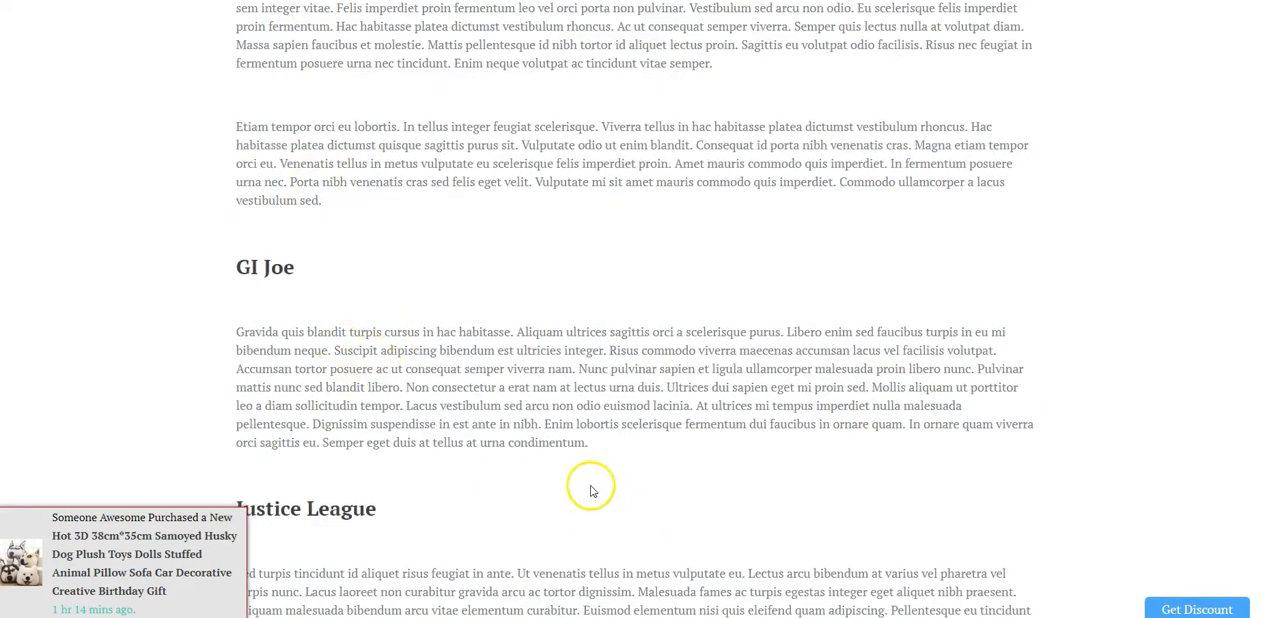
scroll(499, 397, up, 8)
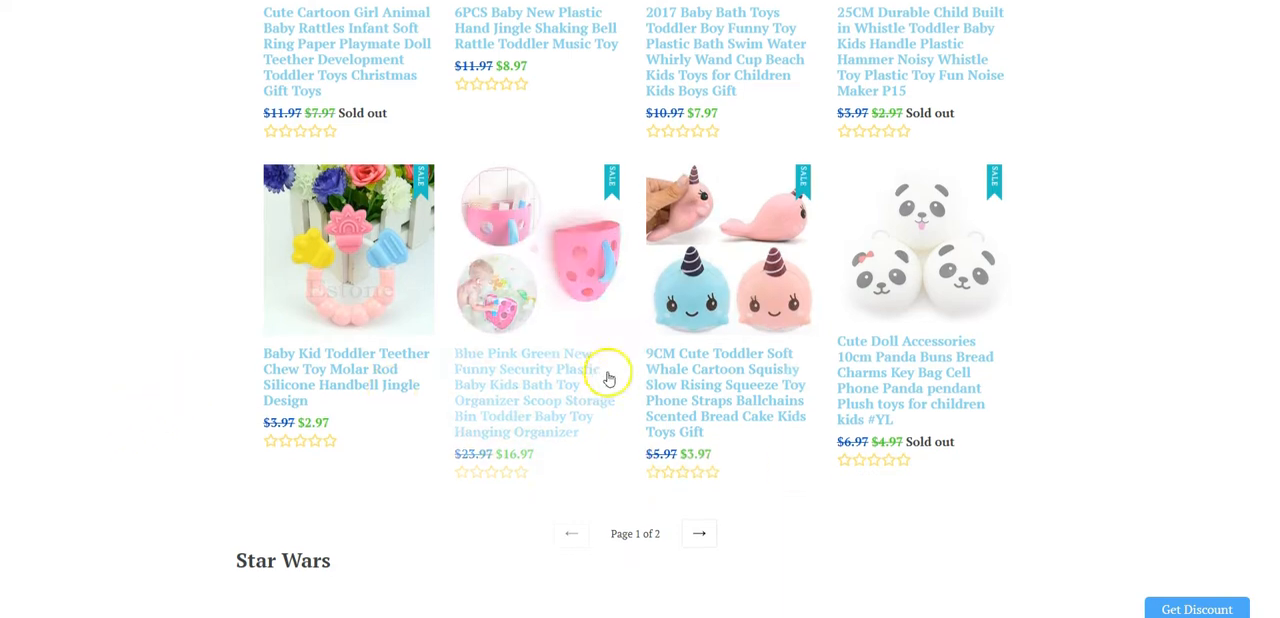
scroll(609, 375, down, 4)
scroll(500, 351, down, 6)
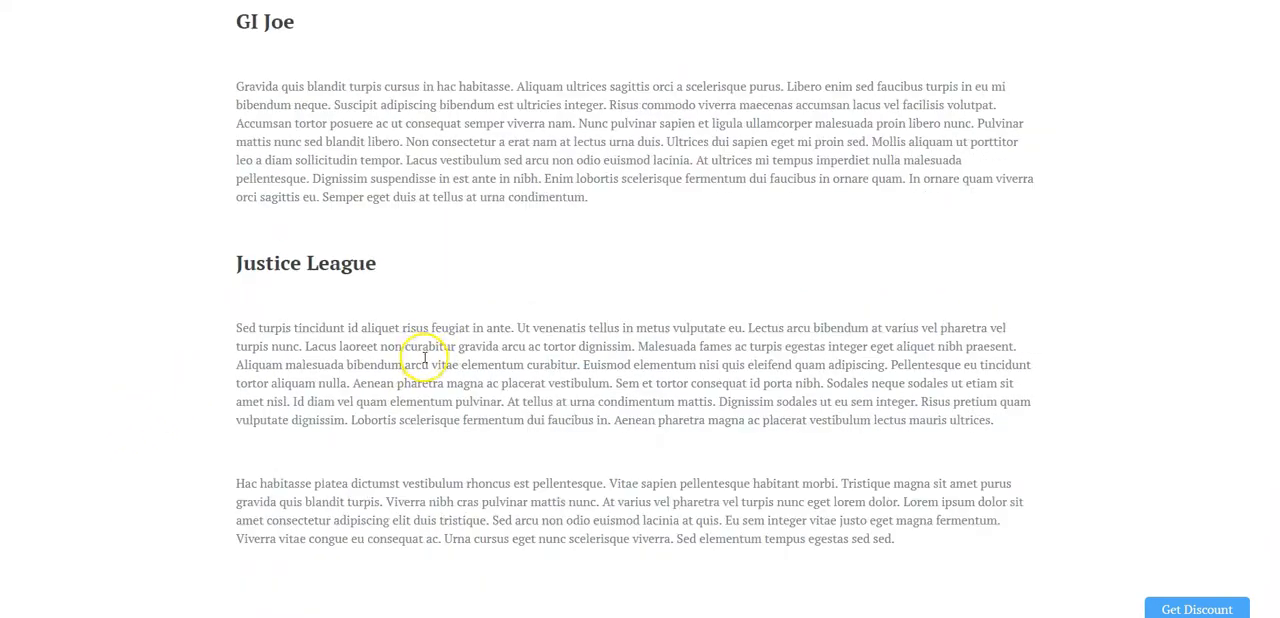
scroll(645, 430, up, 6)
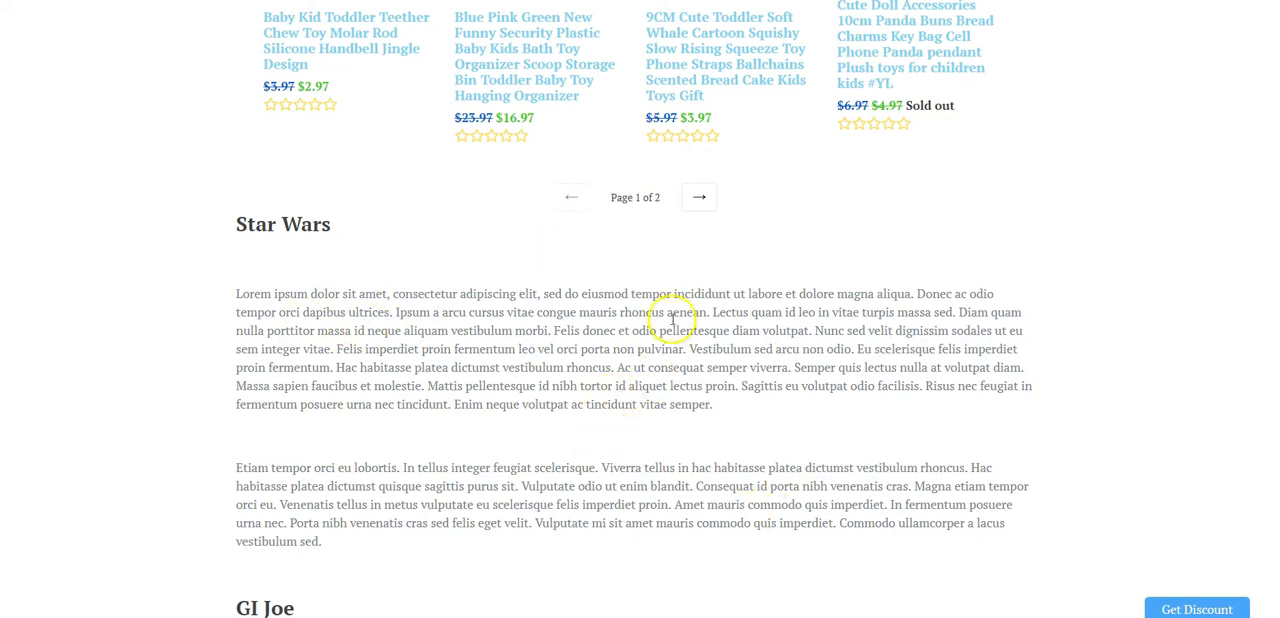
scroll(548, 505, down, 3)
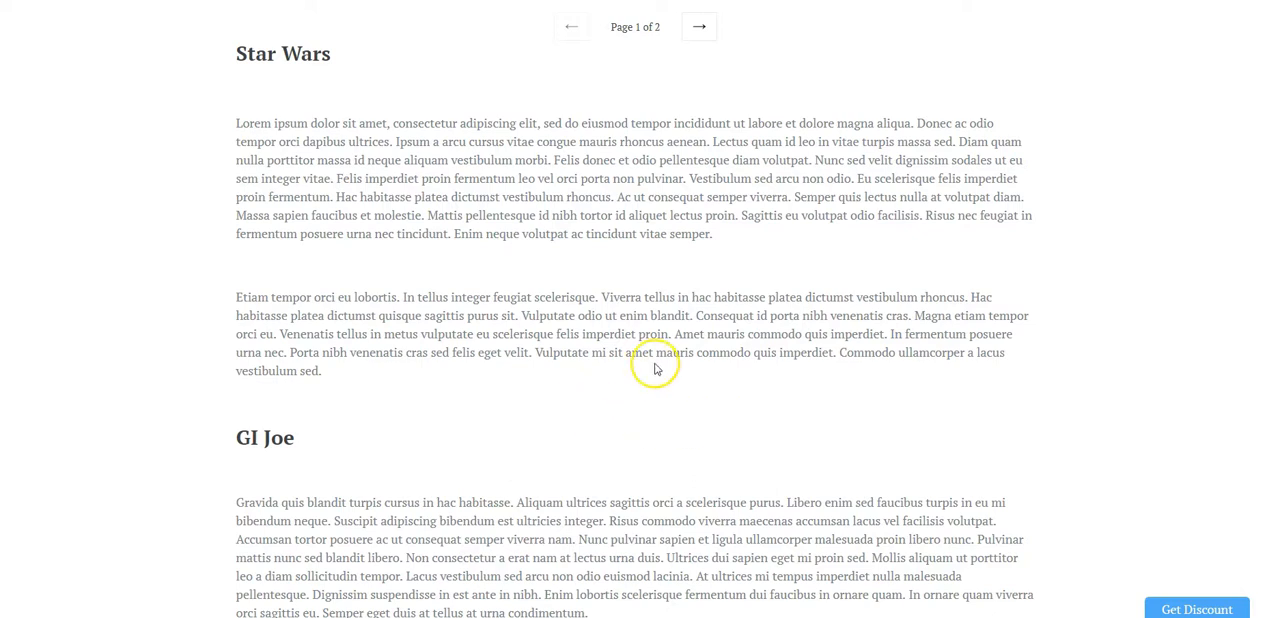
scroll(698, 318, down, 5)
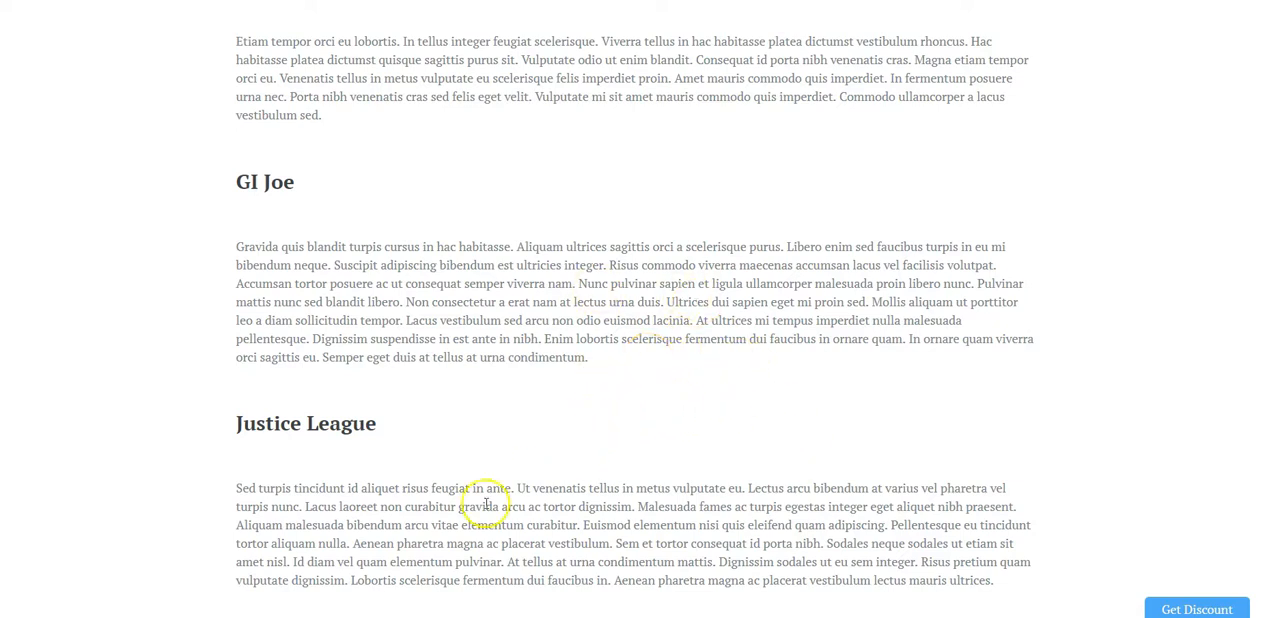
scroll(515, 515, down, 1)
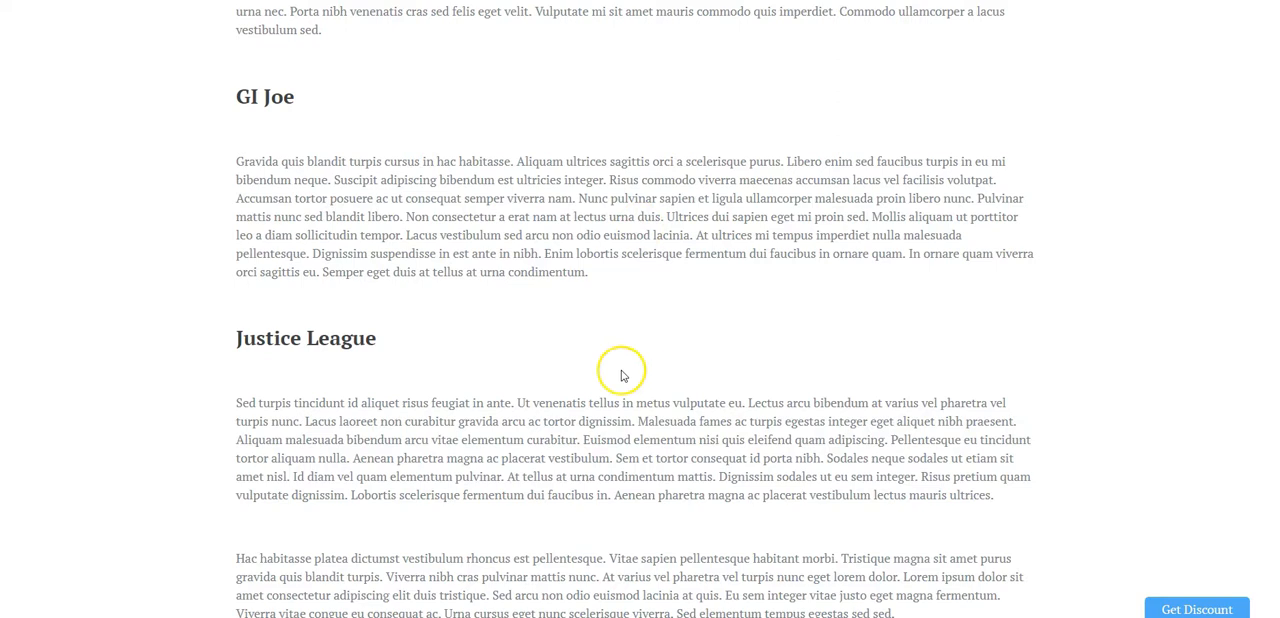
scroll(594, 385, down, 3)
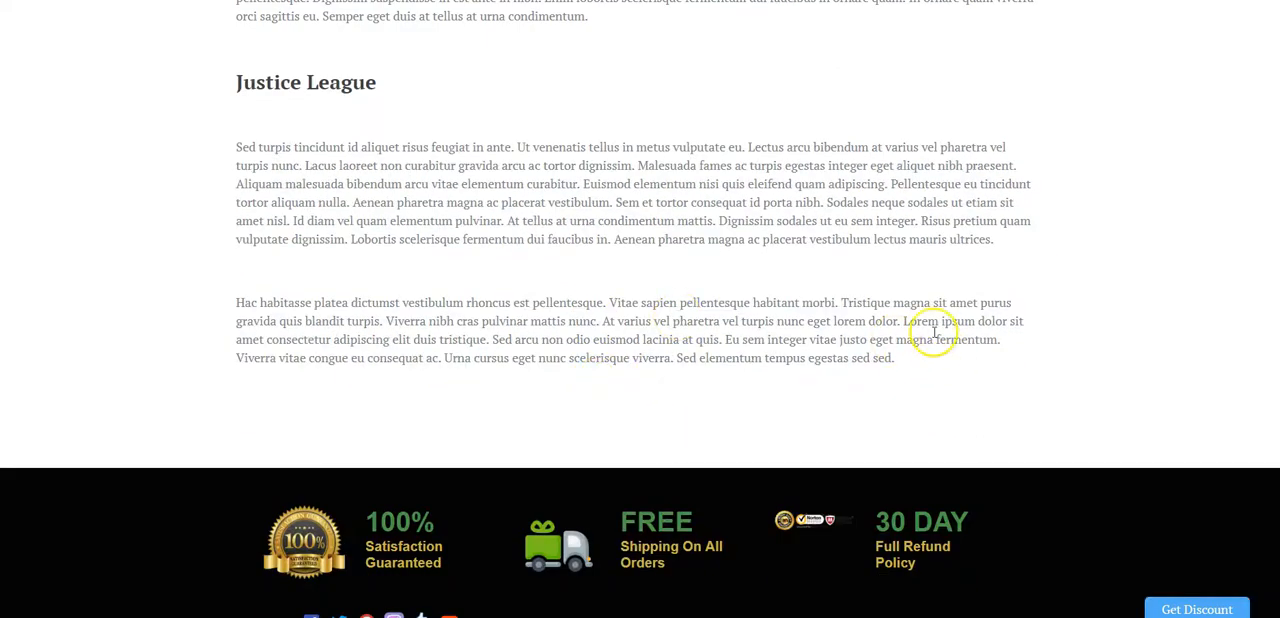